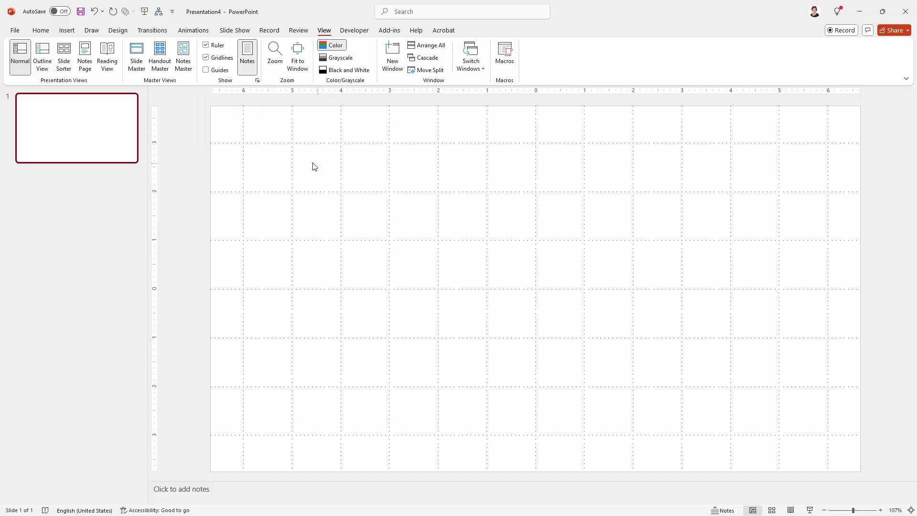
# Step: In Grid and Guides, choose 1" grid spacing and turn on Snap objects to grid
pyautogui.click(258, 81)
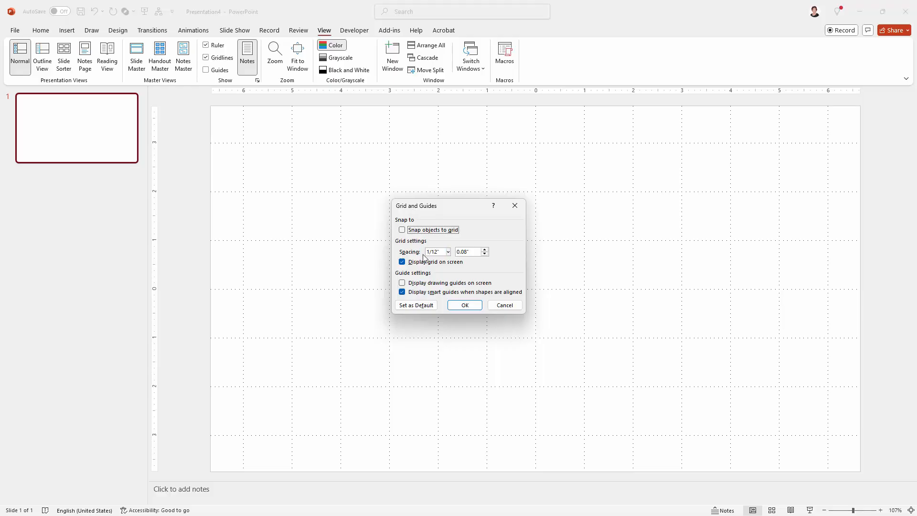
pyautogui.click(448, 252)
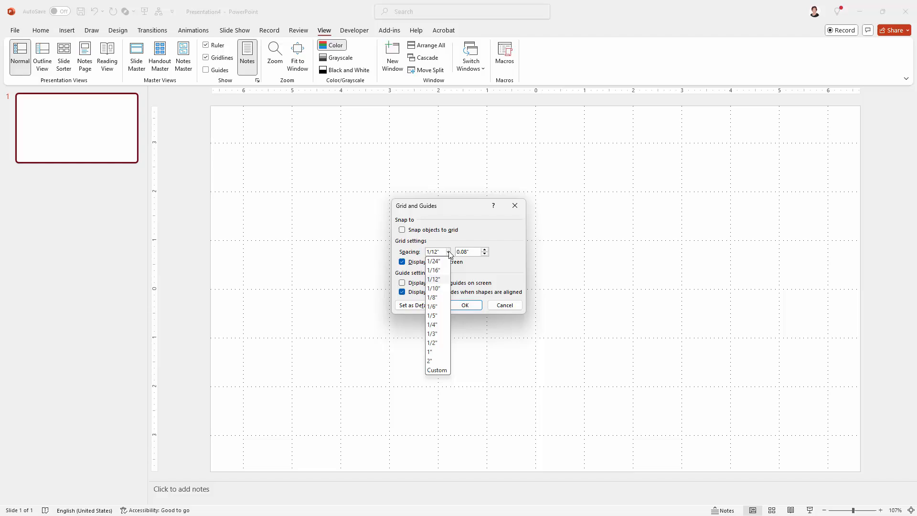
pyautogui.click(441, 352)
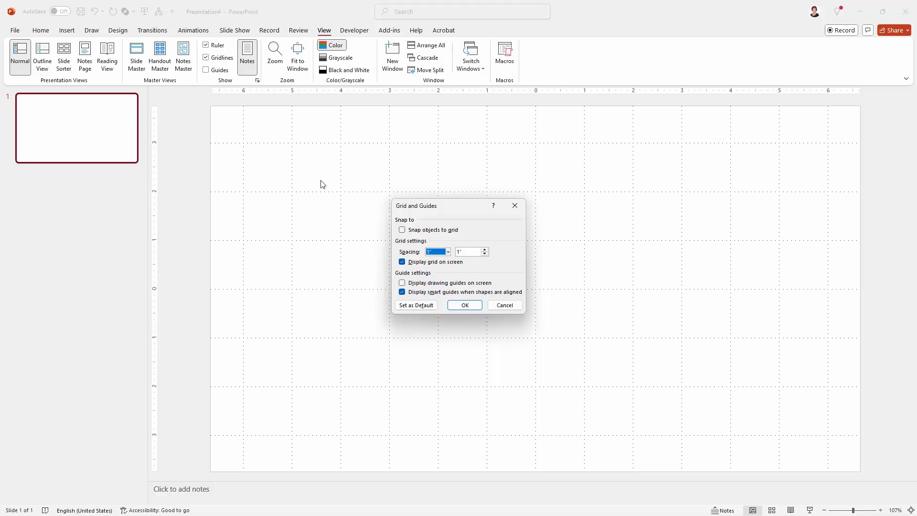
pyautogui.click(402, 231)
pyautogui.click(463, 305)
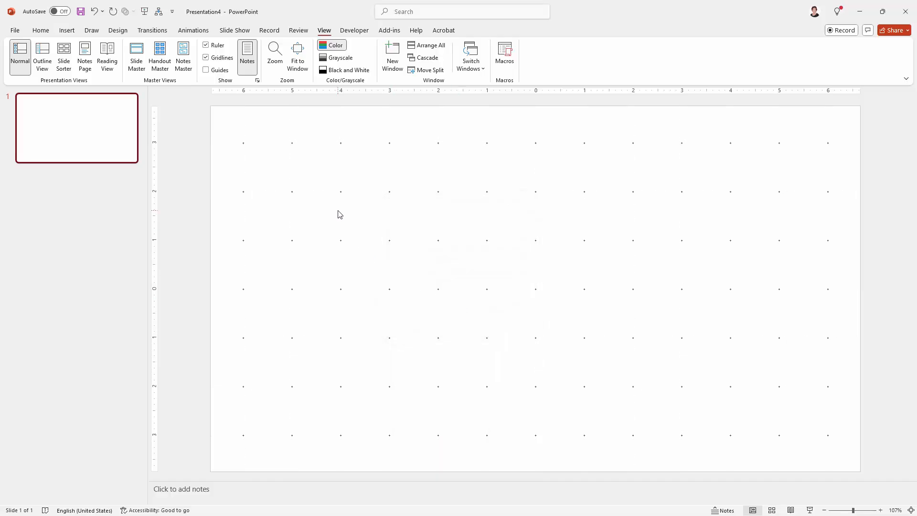
# Step: Draw a 1" × 1" rectangle filling one grid cell near the top of the slide
pyautogui.click(68, 31)
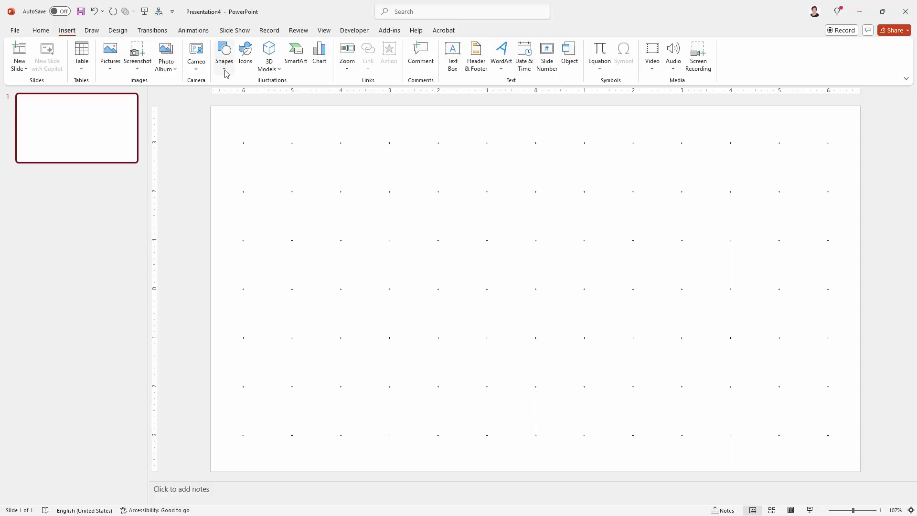
pyautogui.click(224, 71)
pyautogui.click(221, 167)
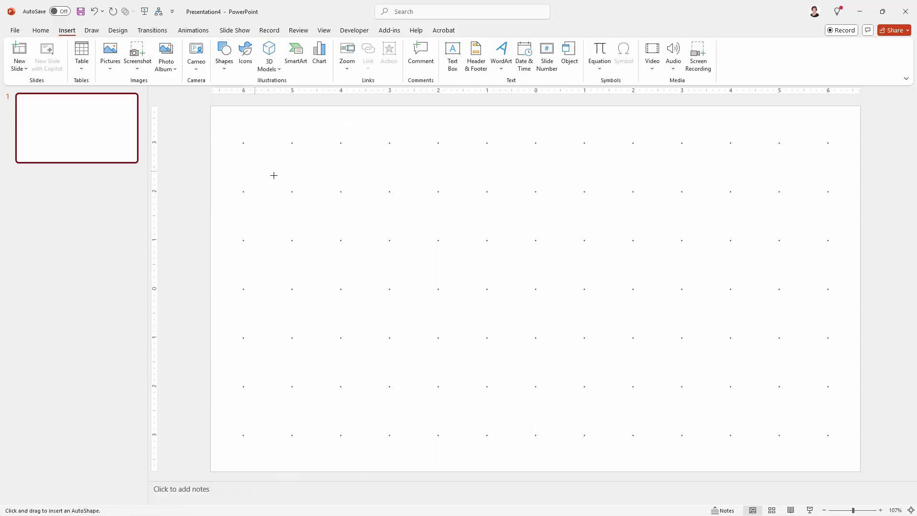
pyautogui.moveTo(390, 144); pyautogui.dragTo(431, 180)
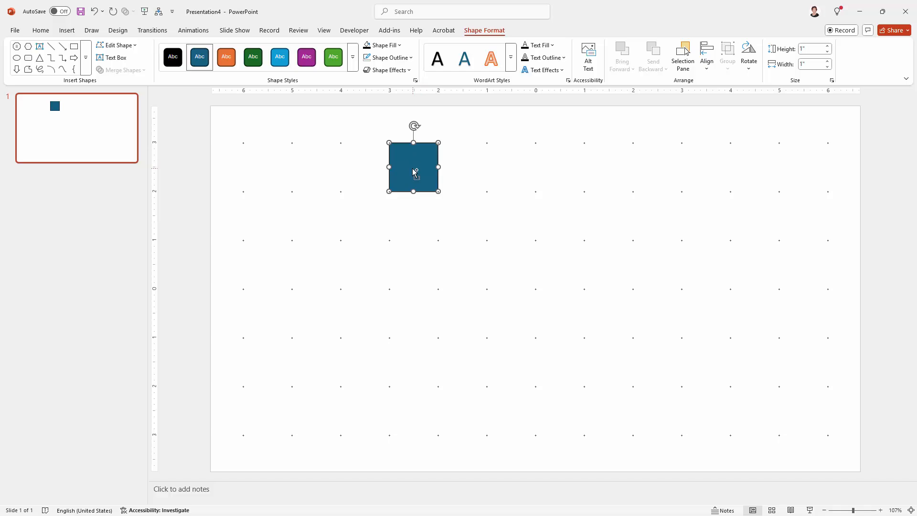
# Step: Ctrl-drag copies of the square, then of the pair and the four, into a row of eight
pyautogui.moveTo(415, 170); pyautogui.dragTo(467, 165)
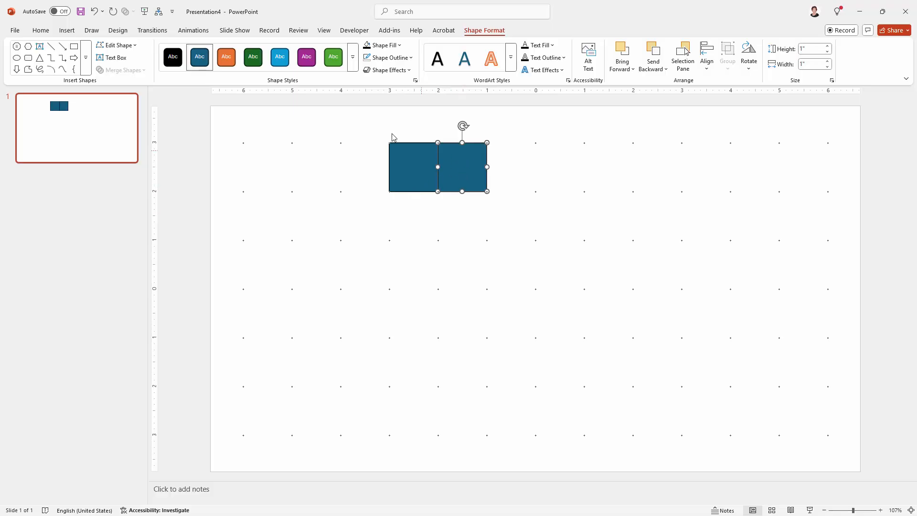
pyautogui.moveTo(368, 125); pyautogui.dragTo(519, 214)
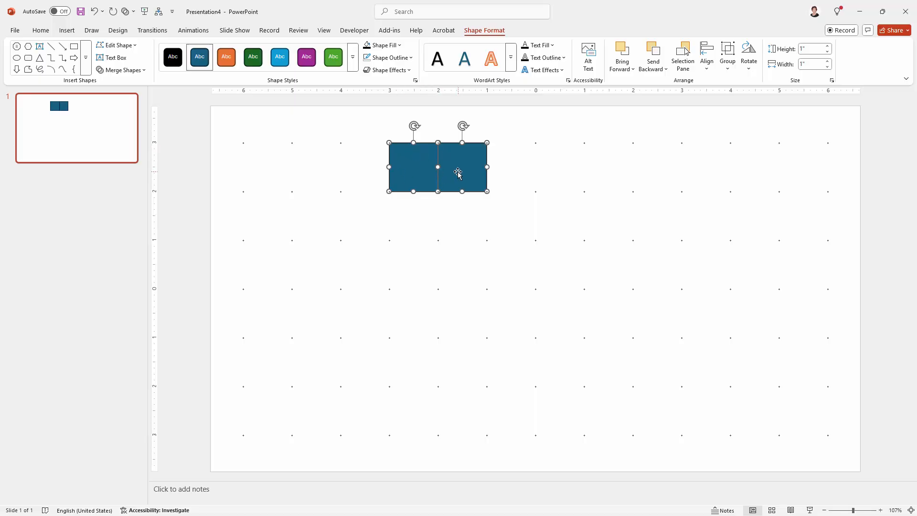
pyautogui.moveTo(458, 173); pyautogui.dragTo(578, 187)
pyautogui.click(563, 225)
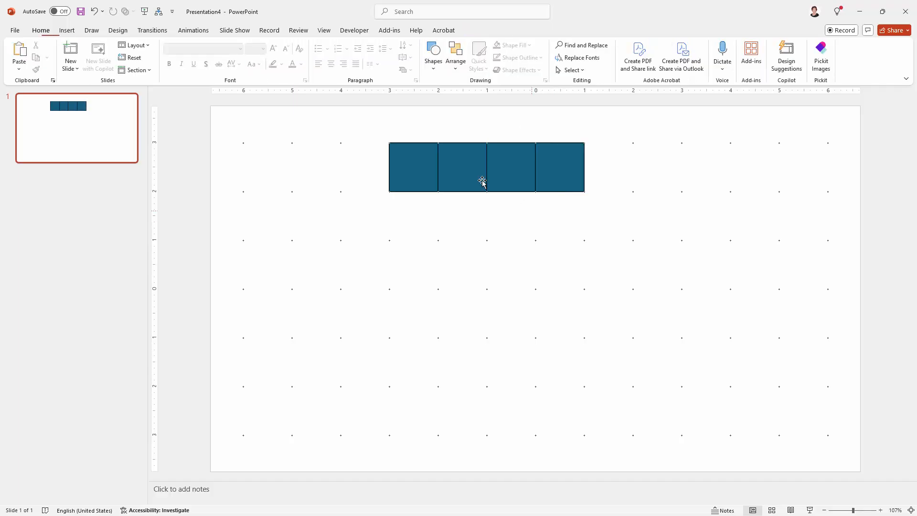
pyautogui.moveTo(400, 134); pyautogui.dragTo(608, 228)
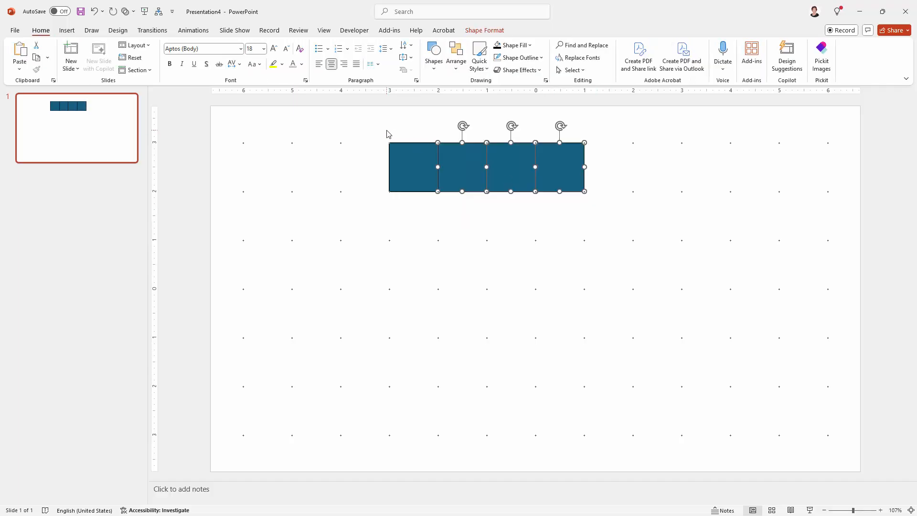
pyautogui.moveTo(384, 130); pyautogui.dragTo(619, 243)
pyautogui.moveTo(512, 177); pyautogui.dragTo(719, 180)
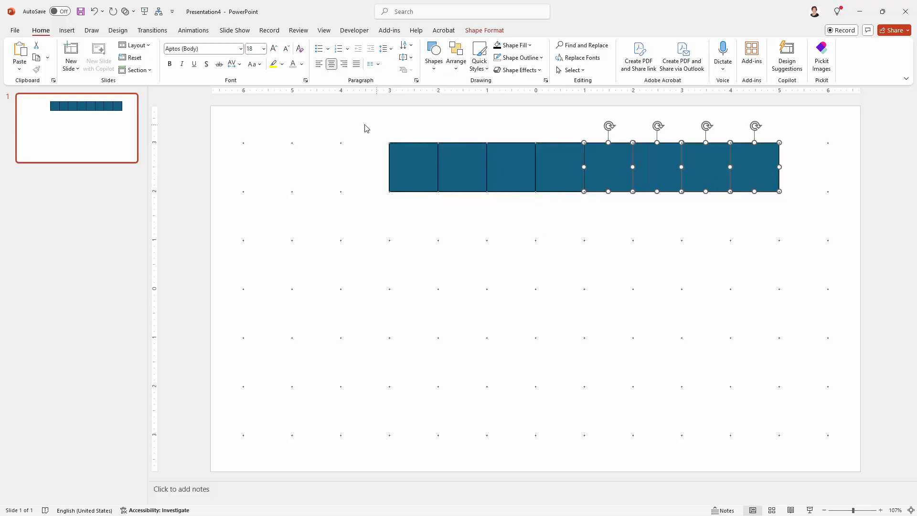
# Step: Copy the row of eight squares downward repeatedly until there are six rows, then deselect
pyautogui.moveTo(361, 122); pyautogui.dragTo(798, 216)
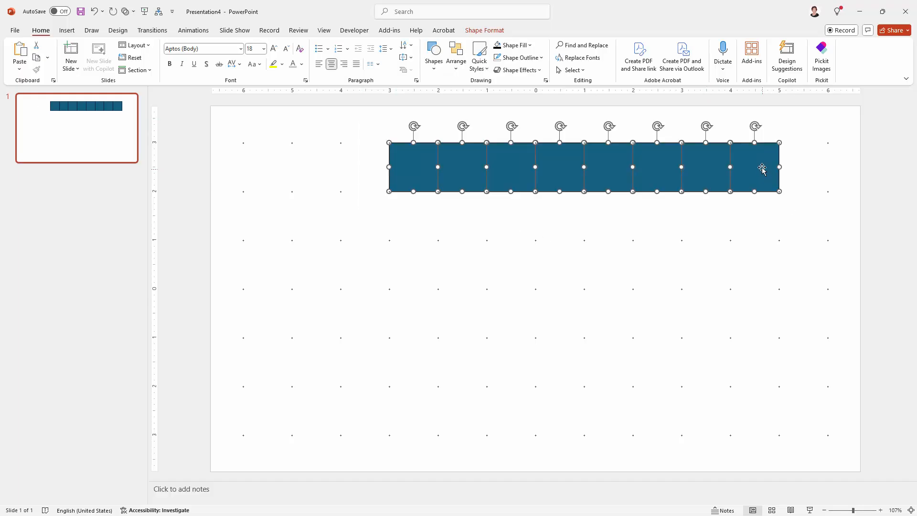
pyautogui.moveTo(761, 166); pyautogui.dragTo(755, 214)
pyautogui.moveTo(354, 112); pyautogui.dragTo(798, 299)
pyautogui.moveTo(751, 225); pyautogui.dragTo(744, 311)
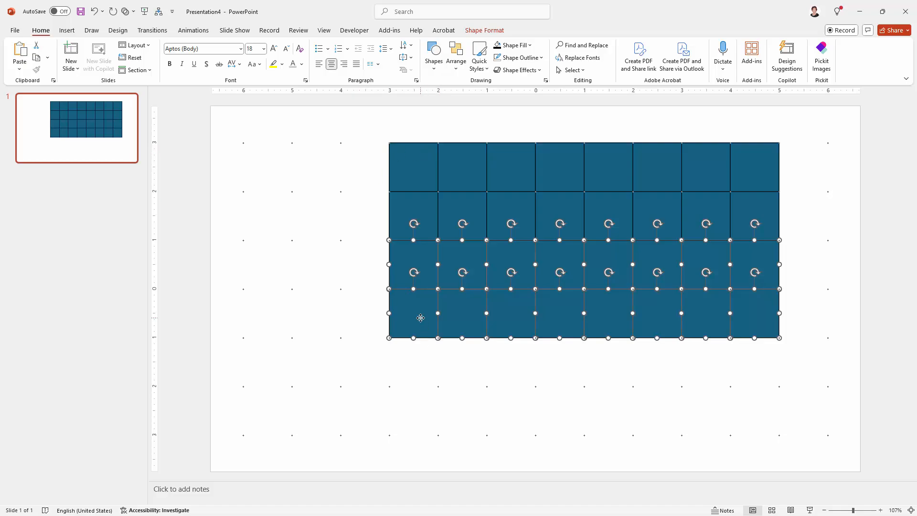
pyautogui.moveTo(421, 317); pyautogui.dragTo(429, 406)
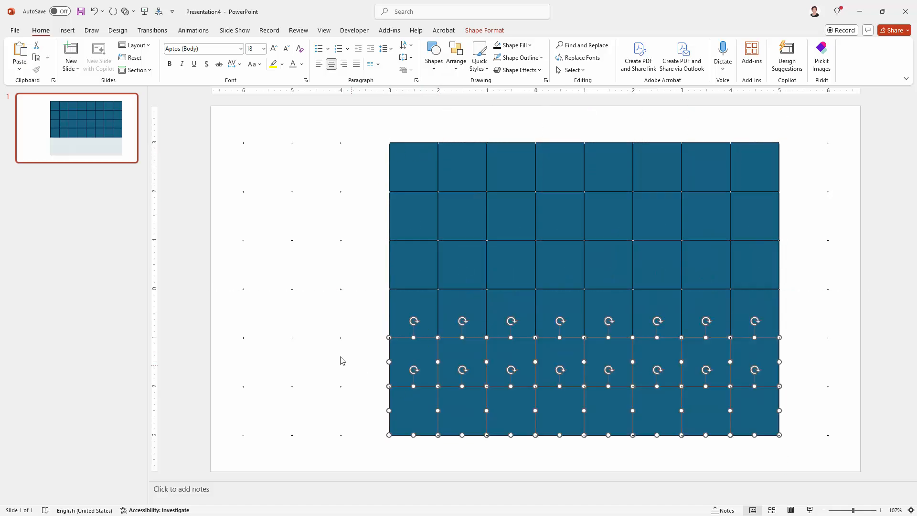
pyautogui.click(330, 348)
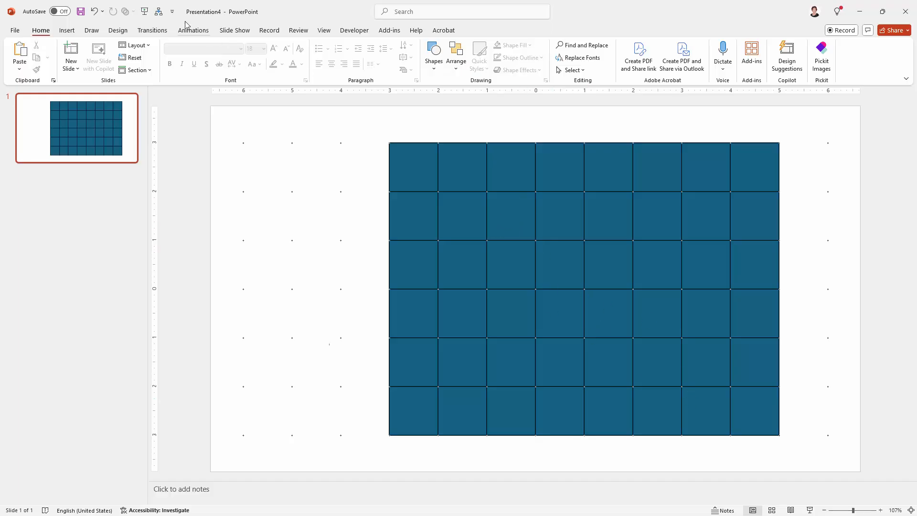
# Step: Untick Gridlines on the View tab so the dotted grid disappears from the slide
pyautogui.click(323, 30)
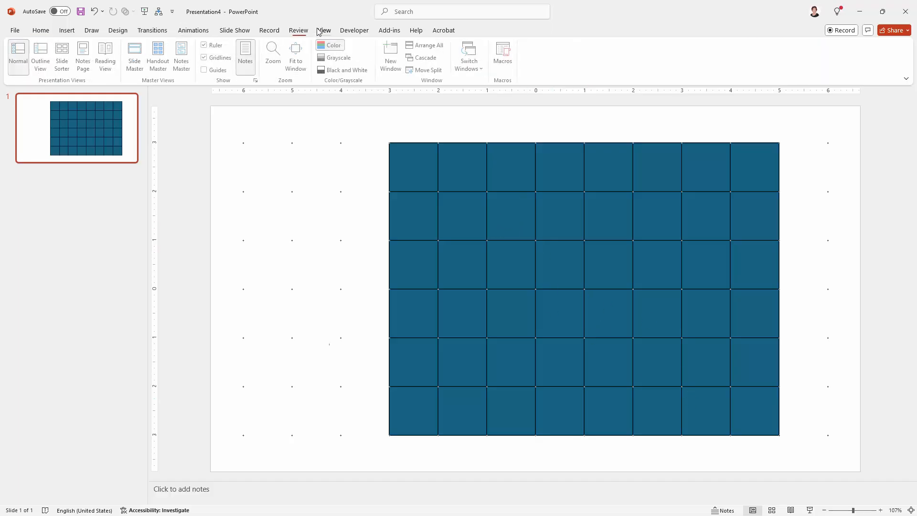
pyautogui.click(258, 81)
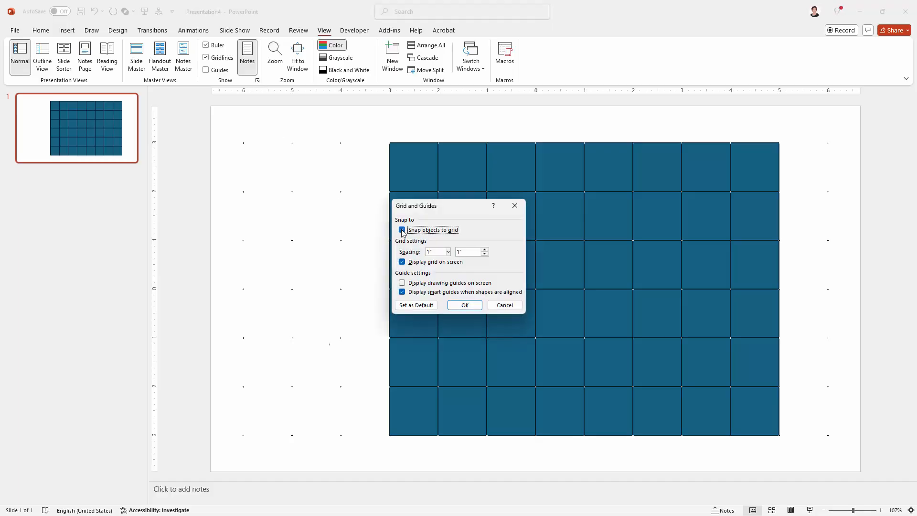
pyautogui.click(465, 305)
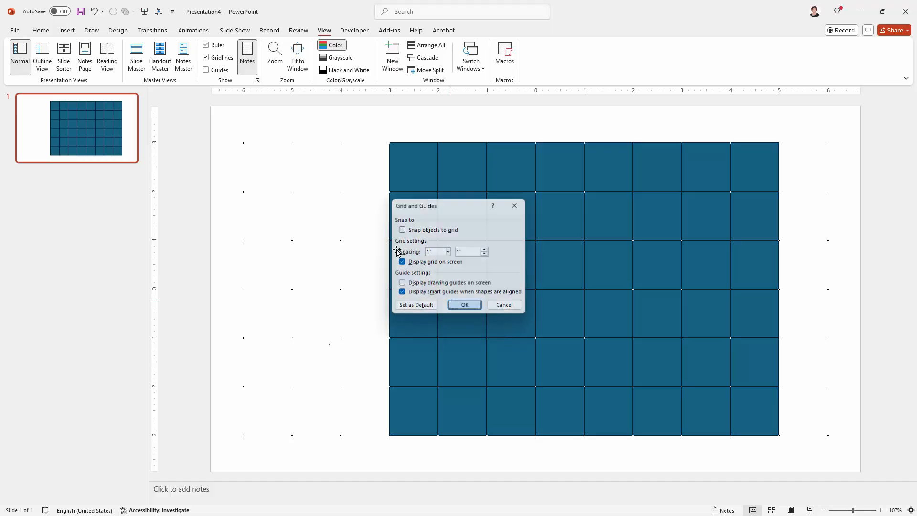
pyautogui.click(207, 58)
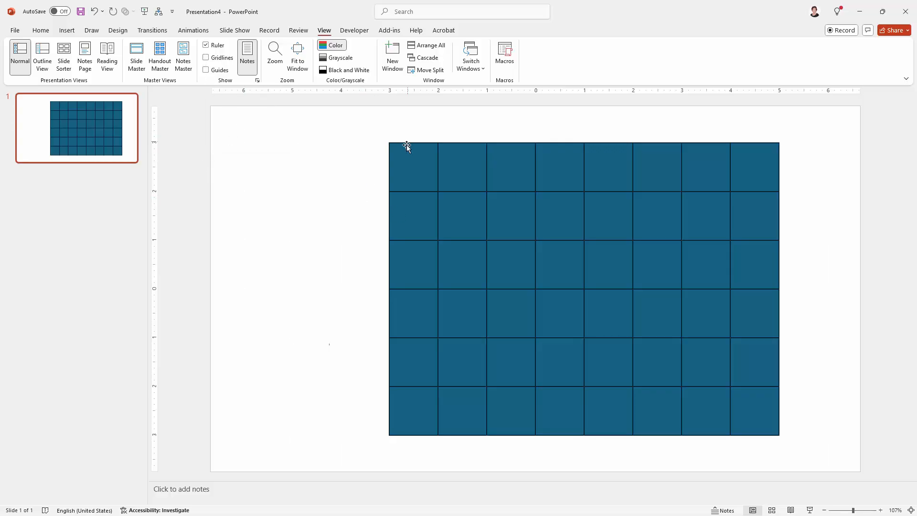
# Step: Group the 48 squares via Shape Format > Group and drag the group to the top-right corner
pyautogui.moveTo(351, 123); pyautogui.dragTo(814, 453)
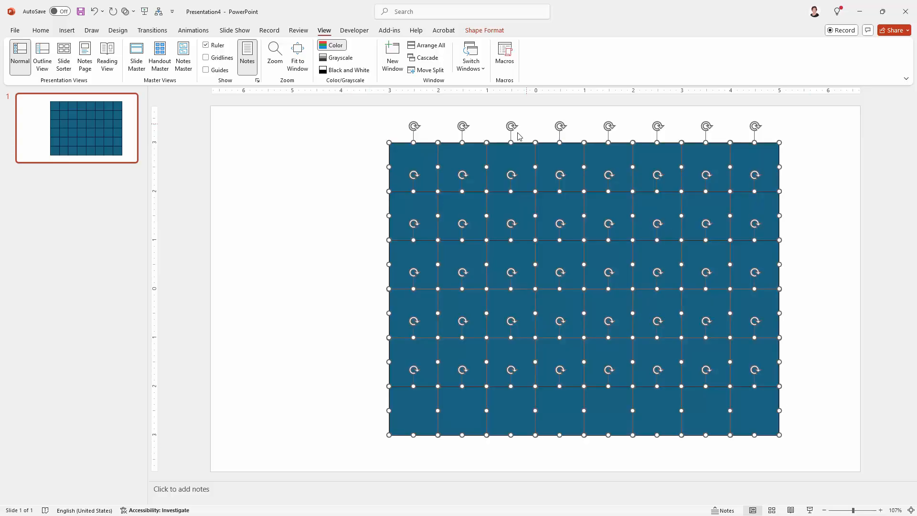
pyautogui.click(484, 30)
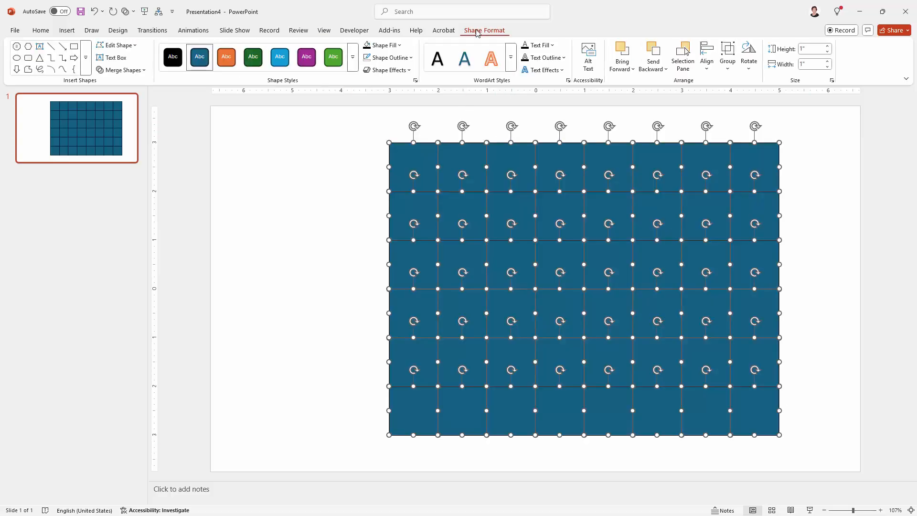
pyautogui.click(728, 58)
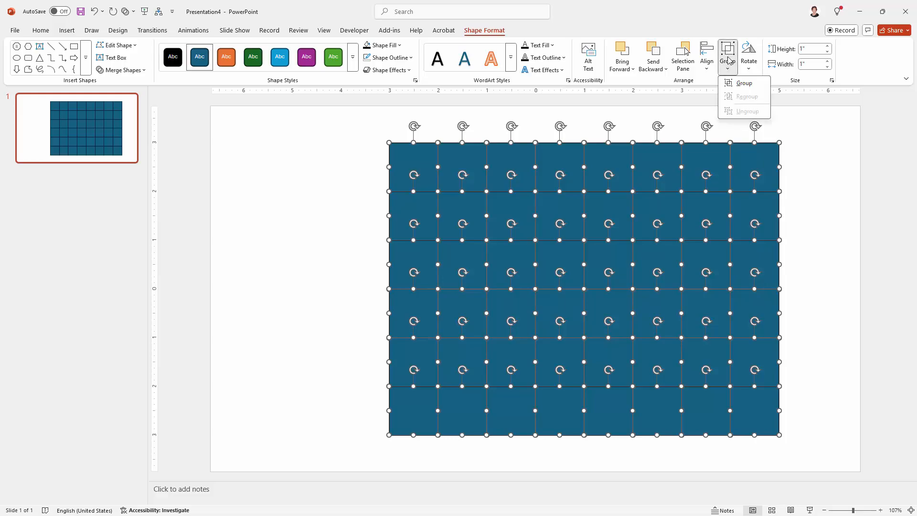
pyautogui.click(745, 85)
pyautogui.click(323, 283)
pyautogui.moveTo(430, 309); pyautogui.dragTo(517, 282)
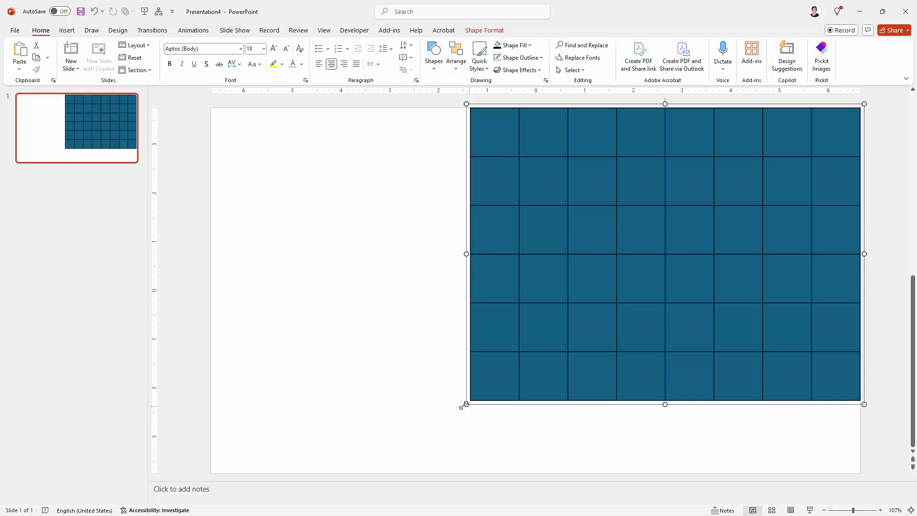
# Step: Enlarge the grouped grid to the slide's bottom edge so each square becomes 1.25" × 1.25"
pyautogui.moveTo(466, 405); pyautogui.dragTo(394, 473)
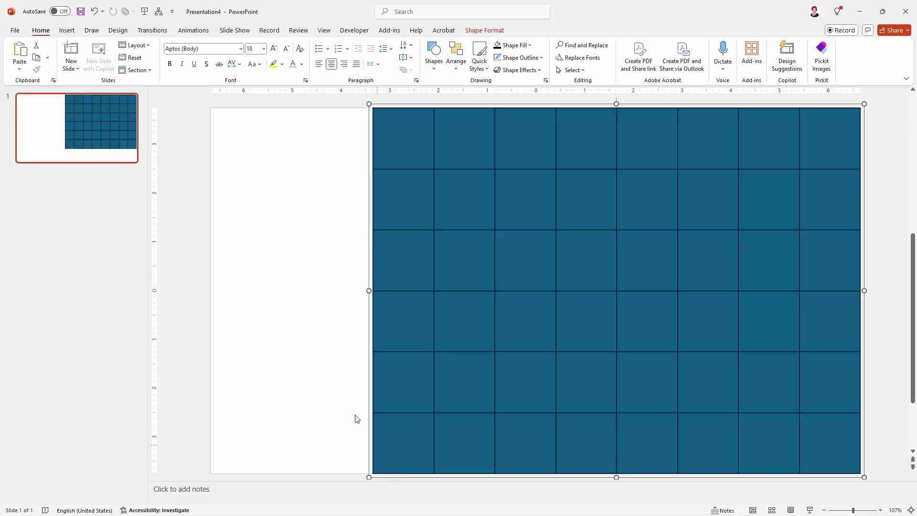
pyautogui.click(462, 202)
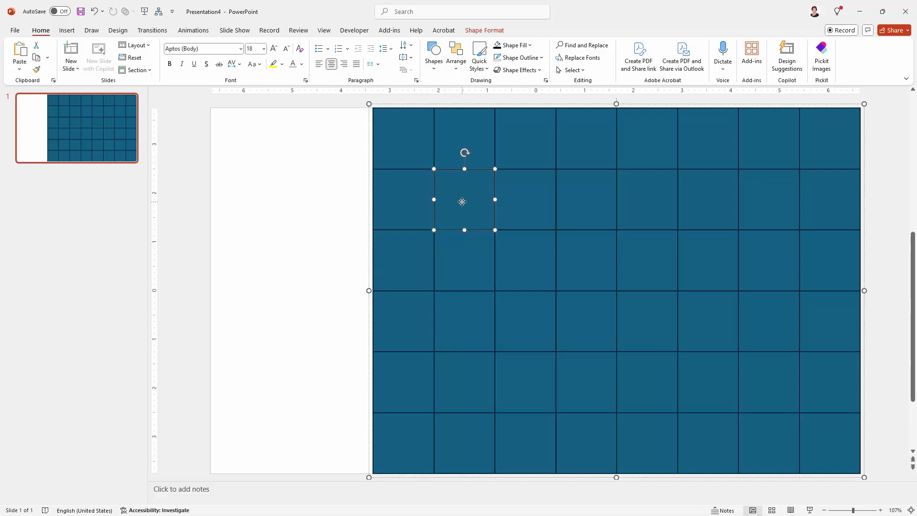
pyautogui.click(484, 30)
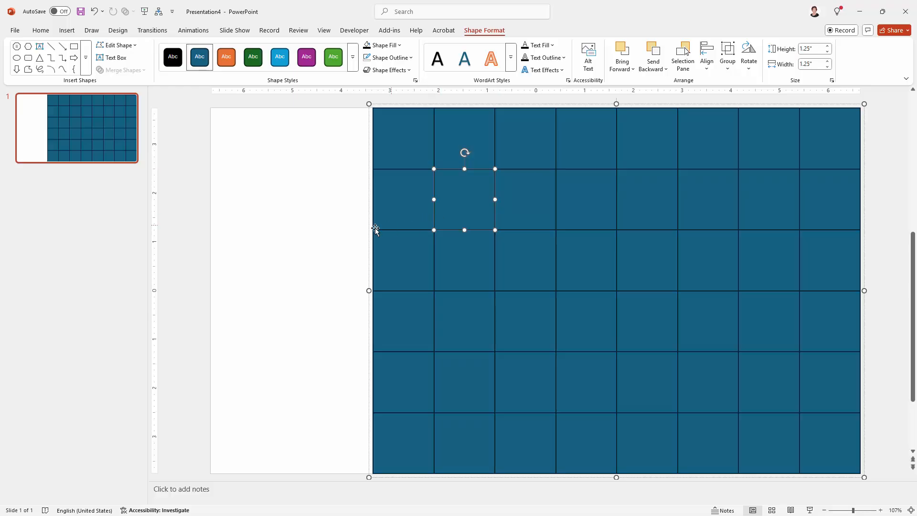
pyautogui.click(313, 241)
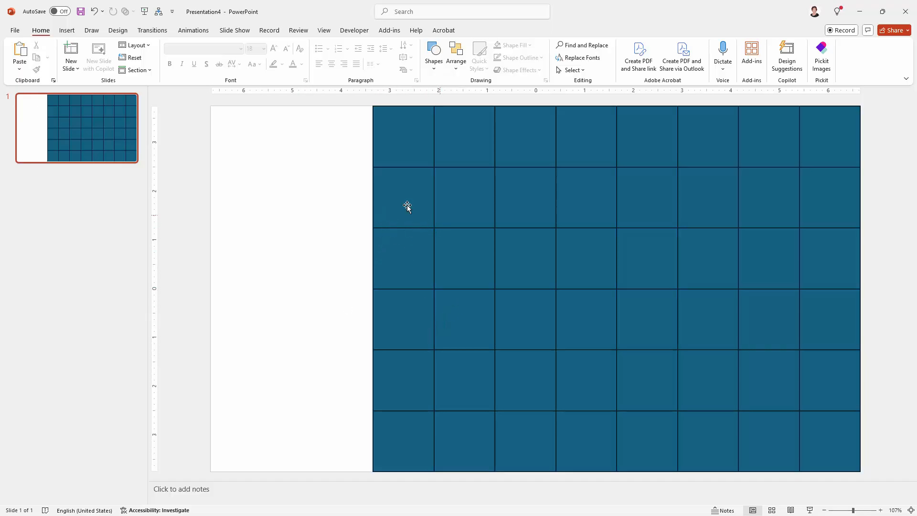
# Step: Insert the waiter photo from the Unsplash content folder using Pictures > This Device
pyautogui.click(67, 31)
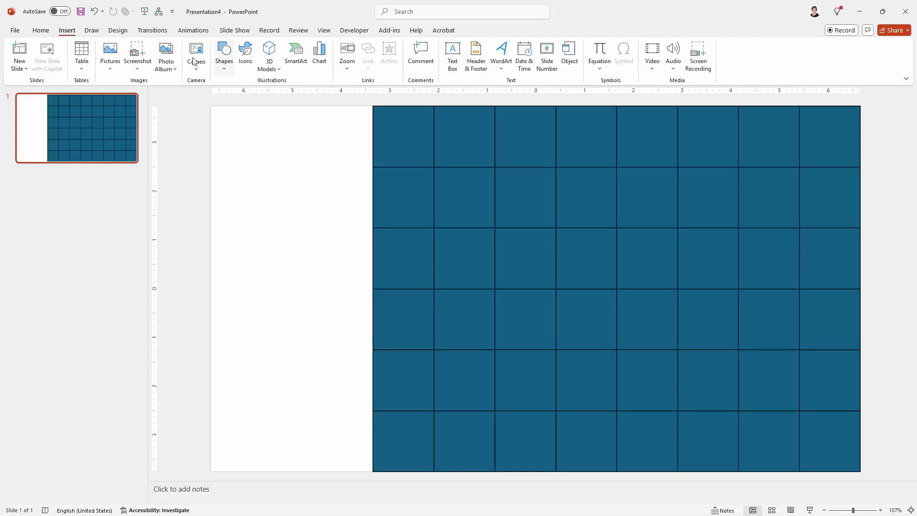
pyautogui.click(108, 57)
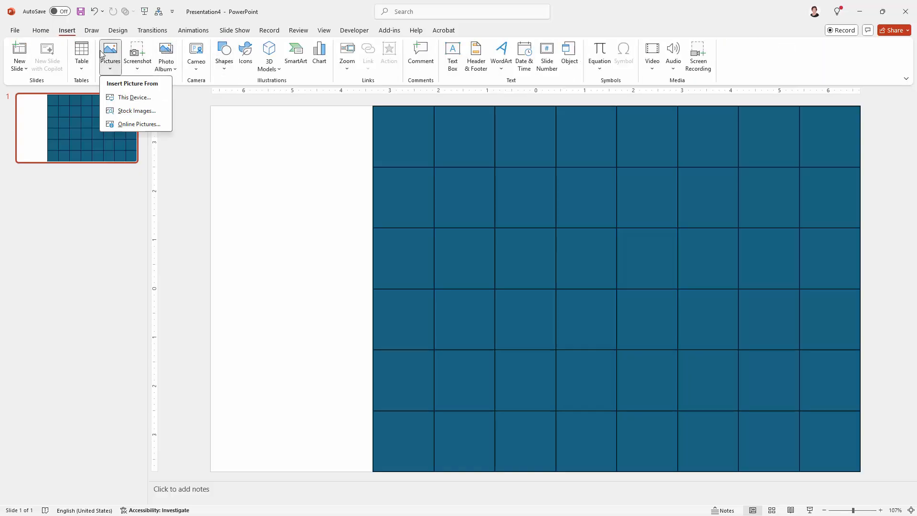
pyautogui.click(133, 98)
pyautogui.scroll(-5, 114, 168)
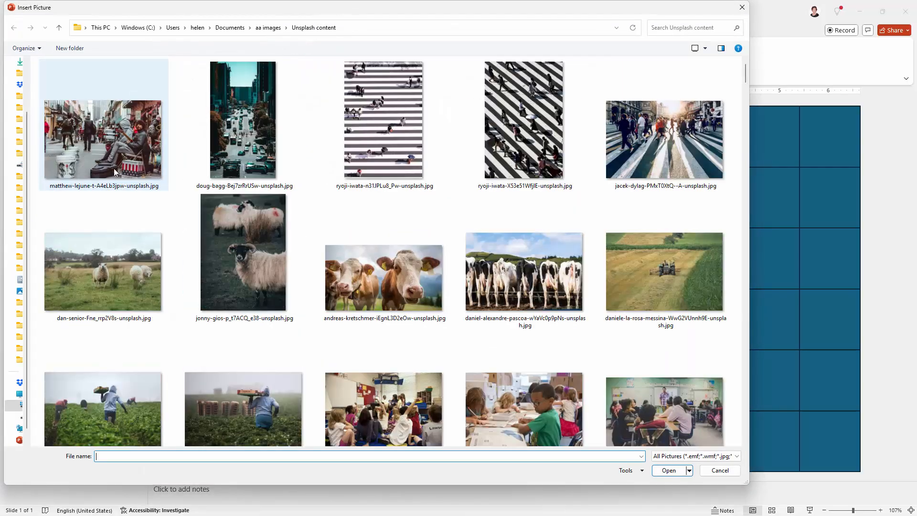
pyautogui.scroll(-3, 439, 263)
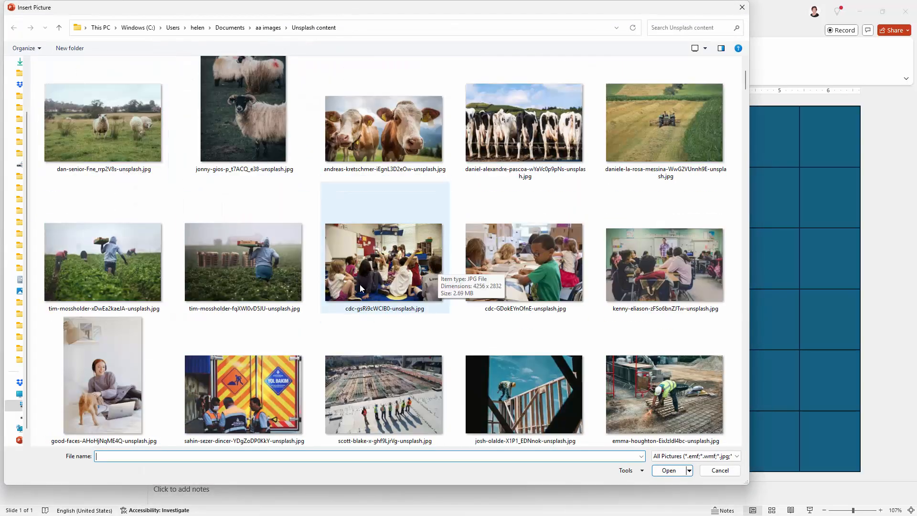
pyautogui.scroll(-3, 363, 283)
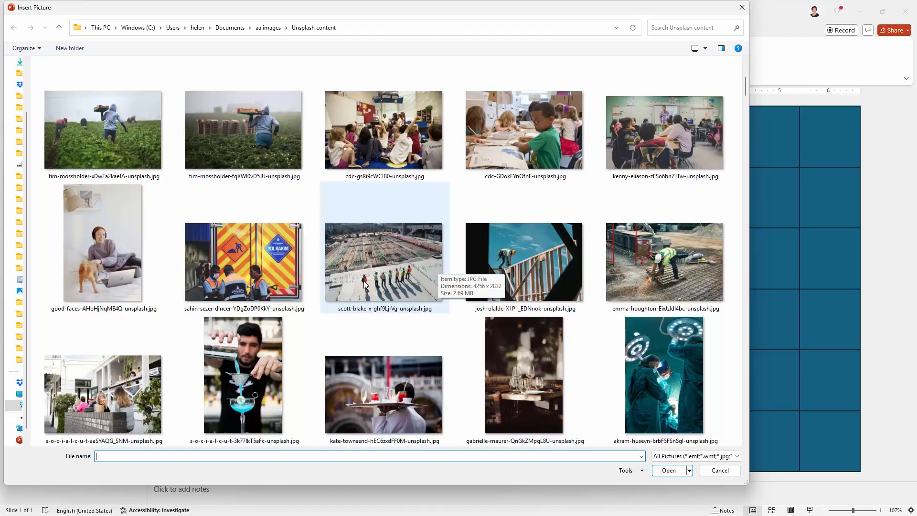
pyautogui.scroll(-3, 364, 284)
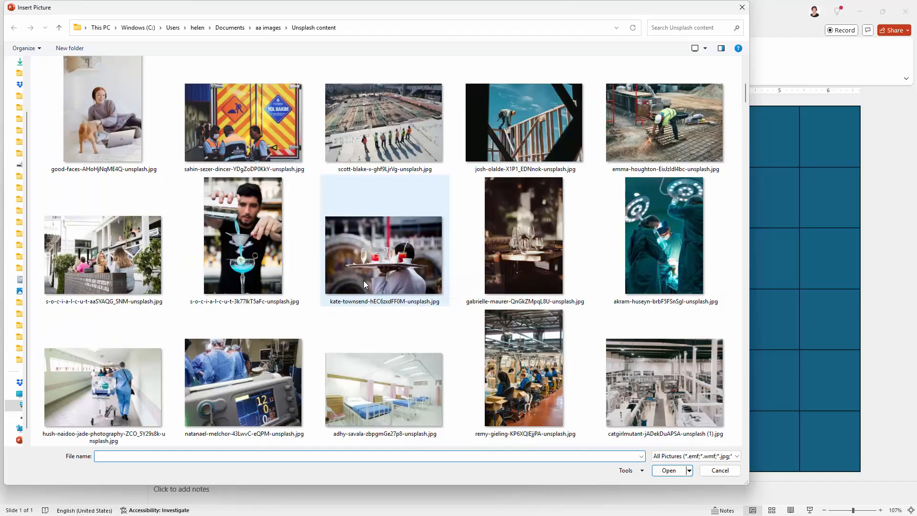
pyautogui.click(375, 242)
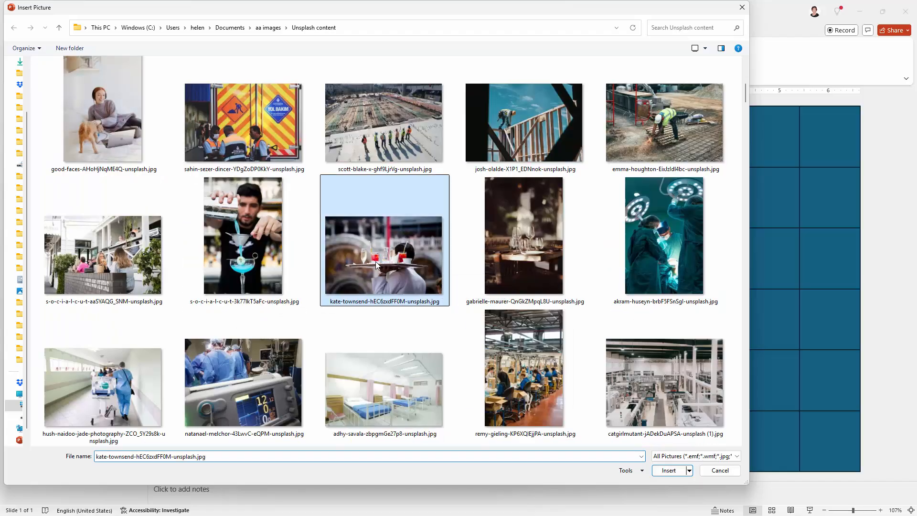
pyautogui.click(669, 470)
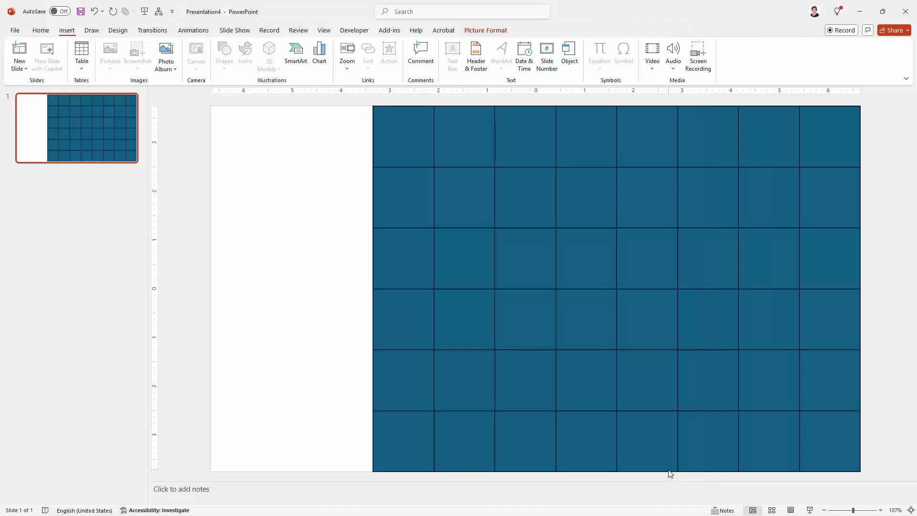
# Step: Drag the waiter photo into position against the slide's left edge, overlapping the blue grid
pyautogui.moveTo(543, 225); pyautogui.dragTo(501, 224)
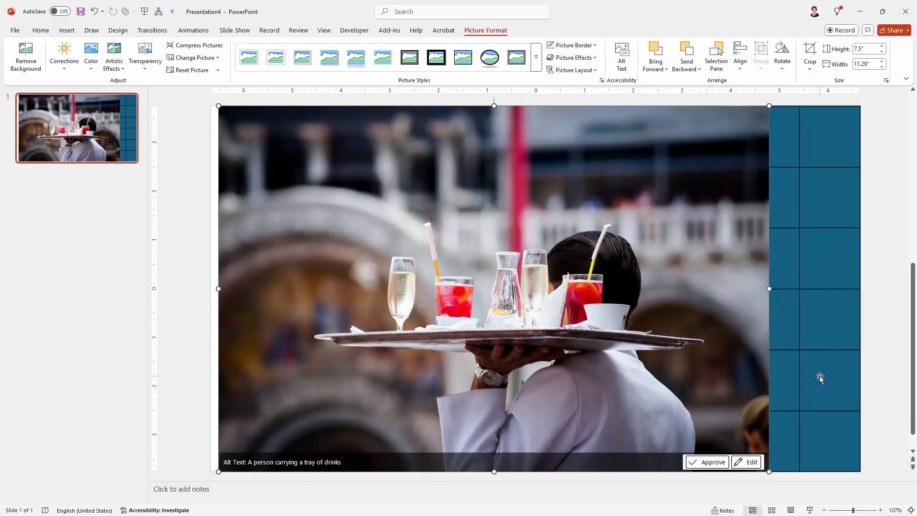
pyautogui.moveTo(684, 208); pyautogui.dragTo(781, 206)
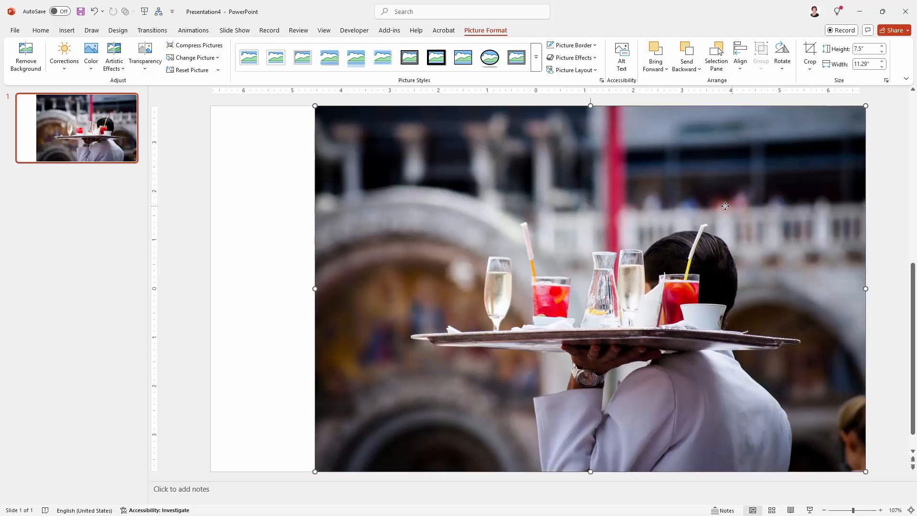
pyautogui.moveTo(725, 206); pyautogui.dragTo(620, 236)
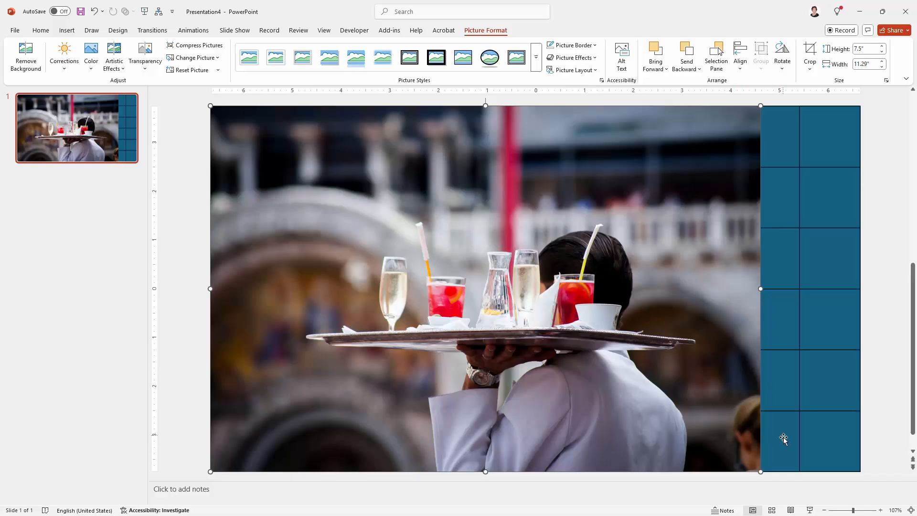
pyautogui.moveTo(693, 397); pyautogui.dragTo(648, 395)
# Step: Read the tile grid's 10" width on Shape Format, then reselect the photo's Picture Format
pyautogui.click(819, 183)
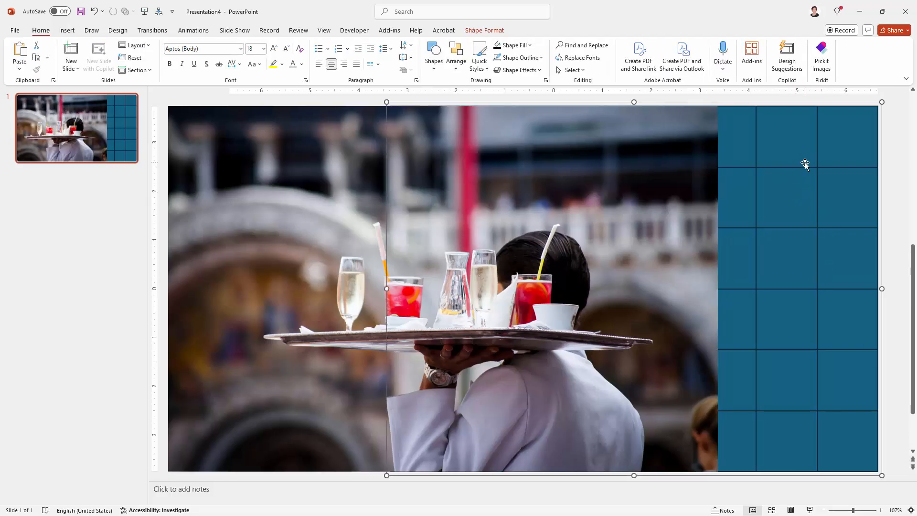
pyautogui.click(484, 30)
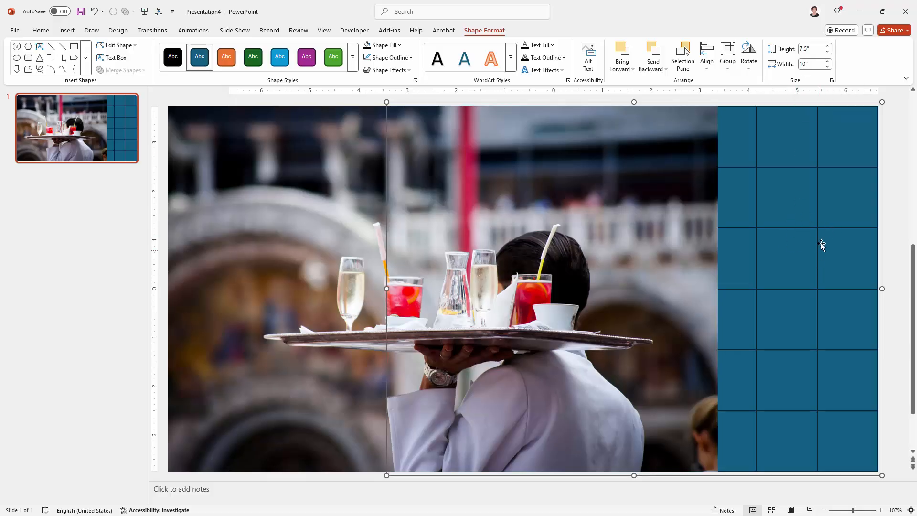
pyautogui.click(507, 186)
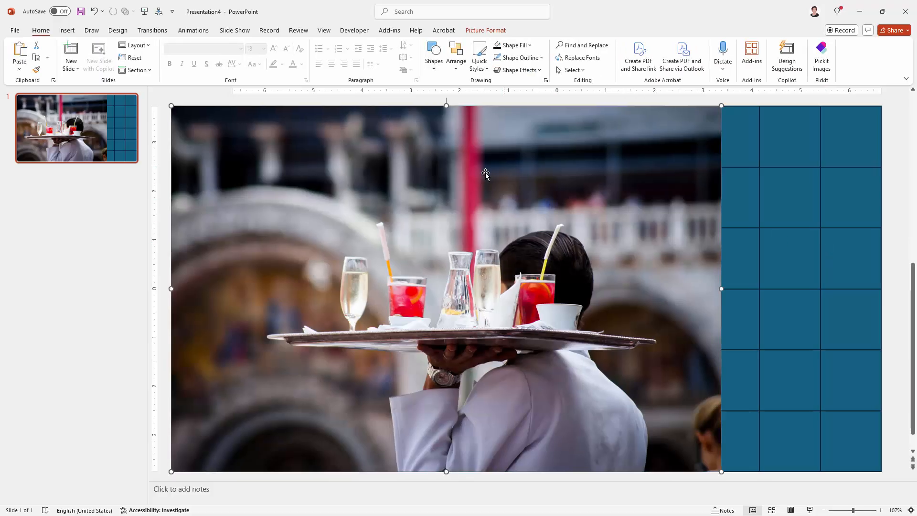
pyautogui.click(487, 32)
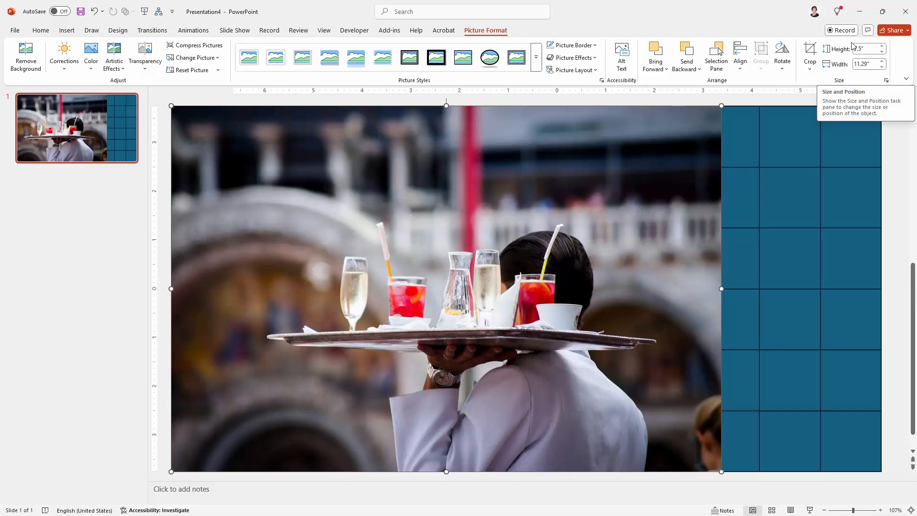
# Step: In the Format Picture pane's Crop section, set the crop position Width to 10"
pyautogui.click(886, 81)
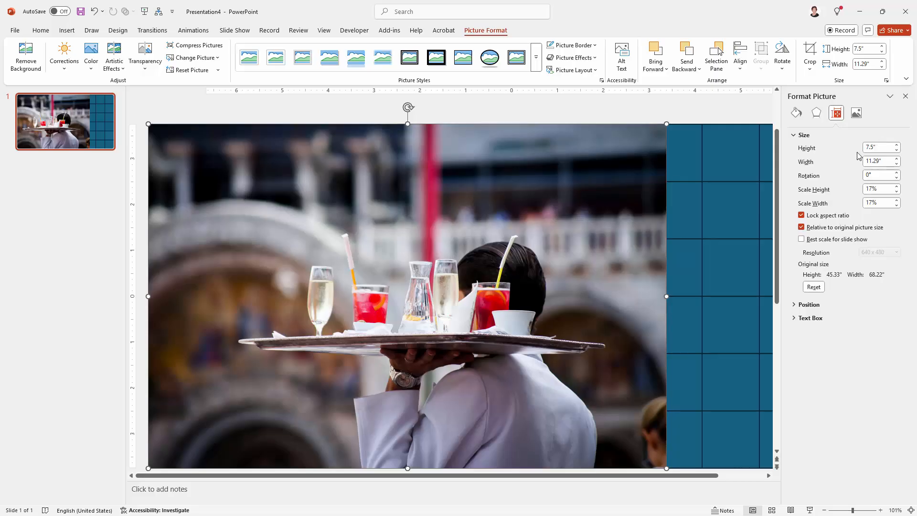
pyautogui.click(857, 113)
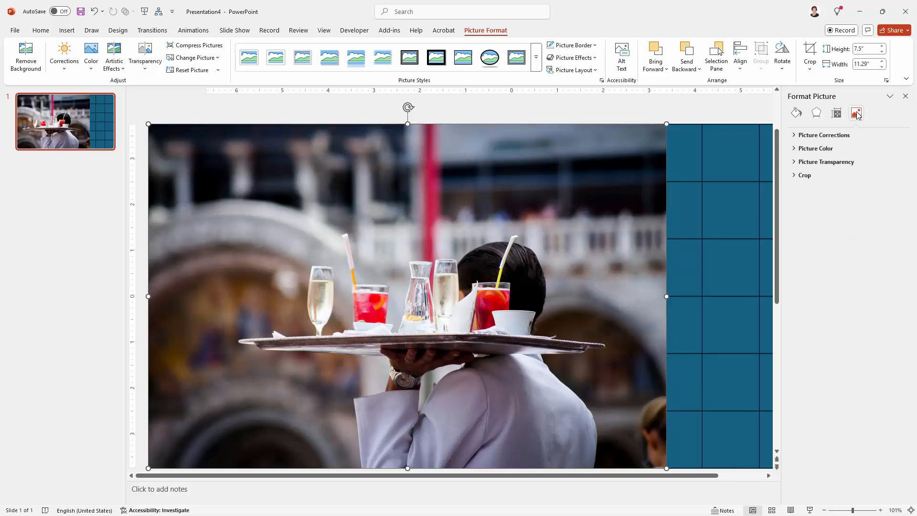
pyautogui.click(795, 176)
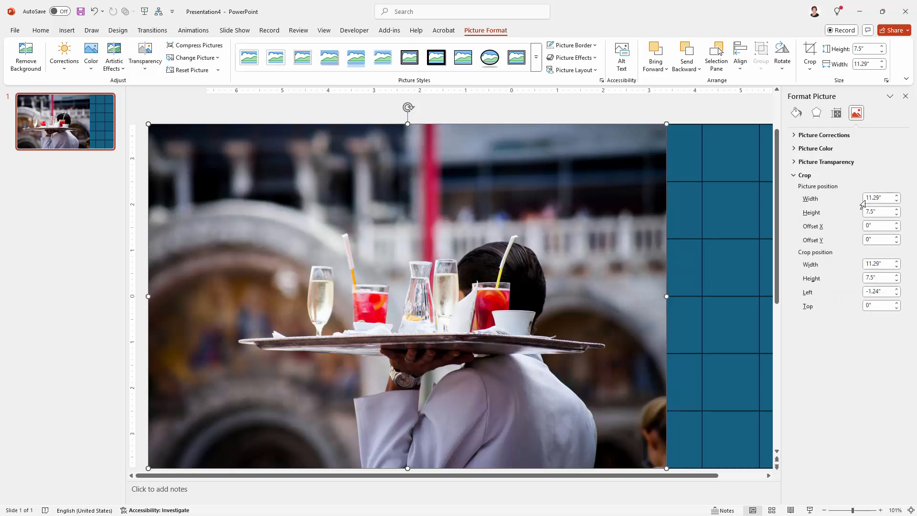
pyautogui.click(883, 264)
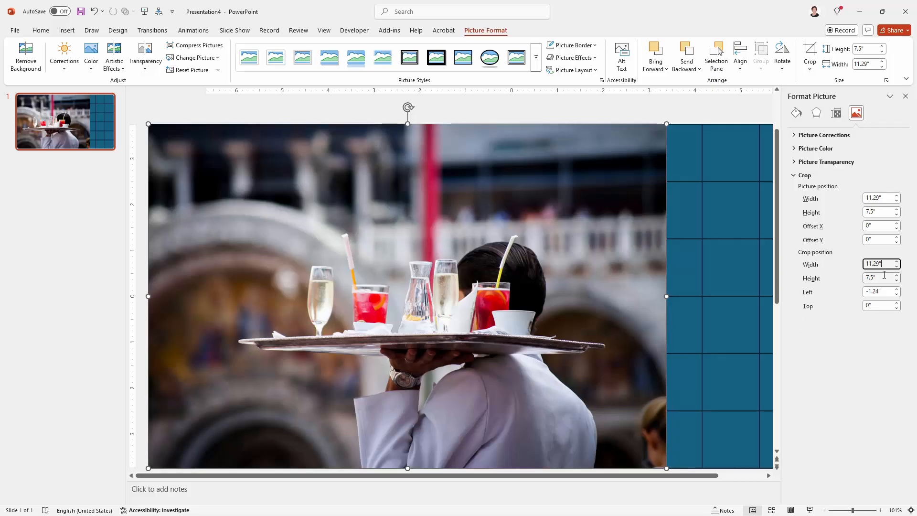
pyautogui.press('BackSpace')
pyautogui.press('BackSpace')
pyautogui.press('BackSpace')
pyautogui.write('10')
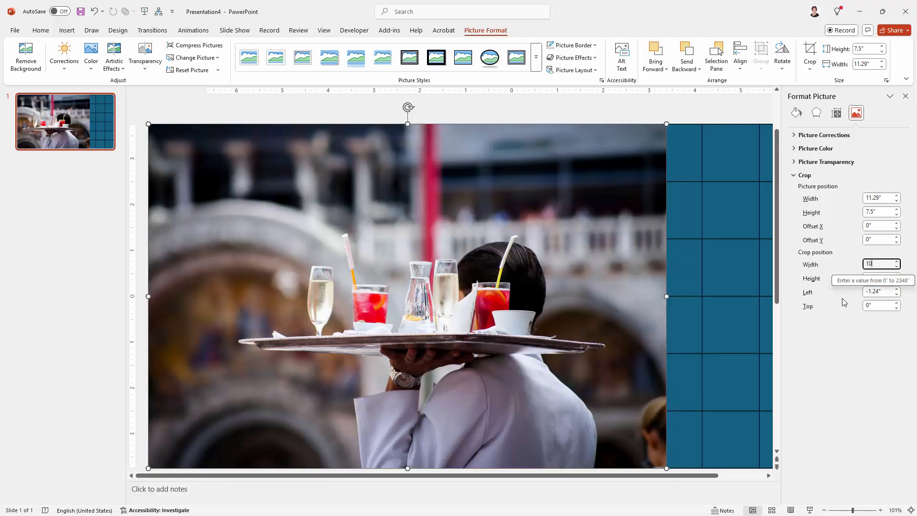
pyautogui.press('Tab')
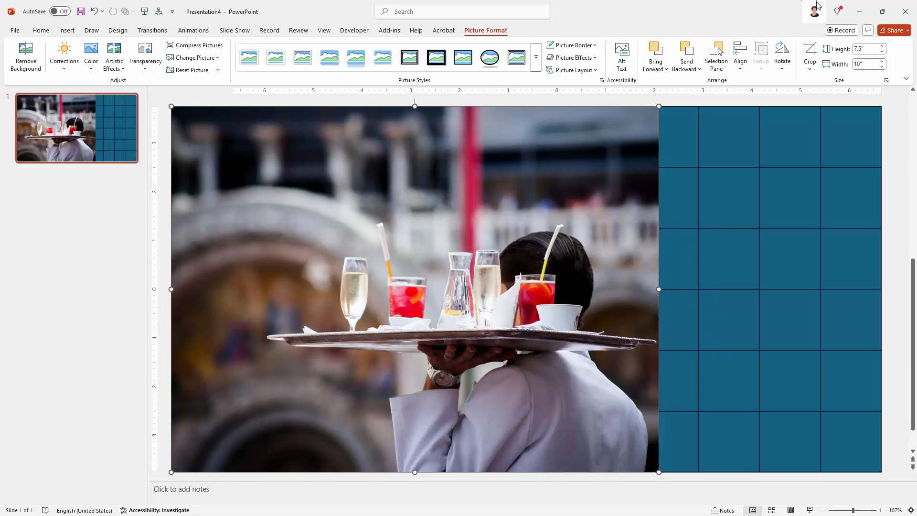
# Step: Adjust the waiter photo's crop, then move it flush with the slide's top and bottom edges
pyautogui.click(807, 52)
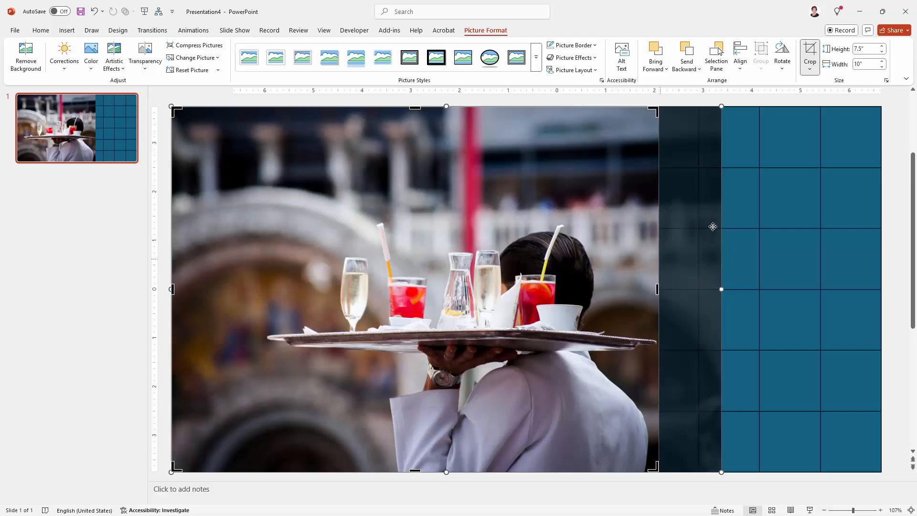
pyautogui.moveTo(614, 283); pyautogui.dragTo(560, 274)
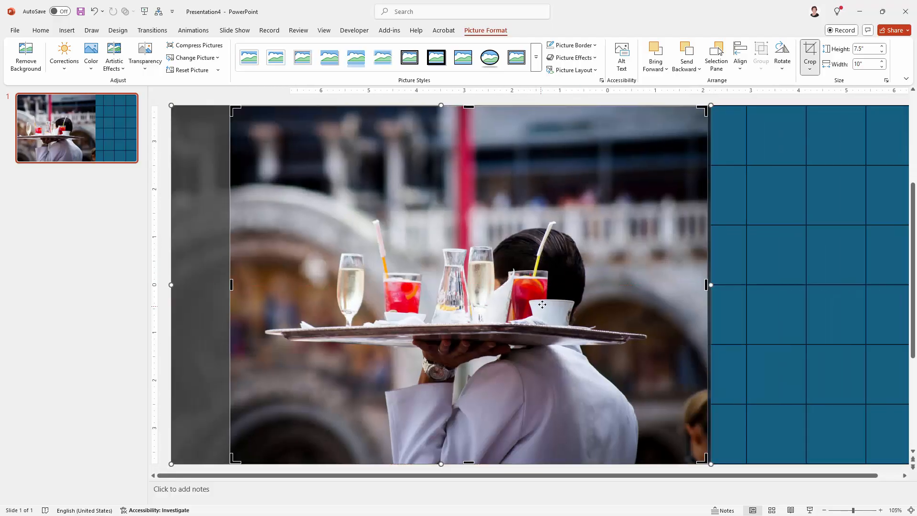
pyautogui.click(810, 50)
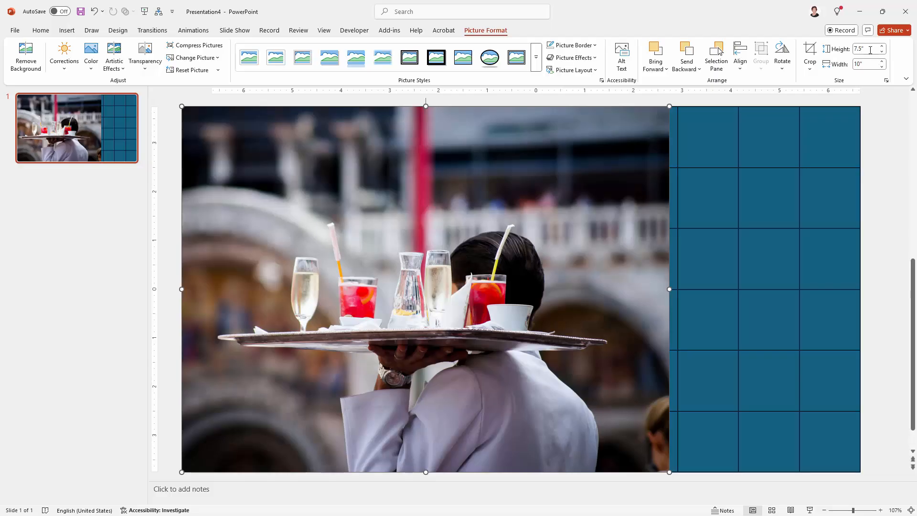
pyautogui.moveTo(623, 164); pyautogui.dragTo(631, 207)
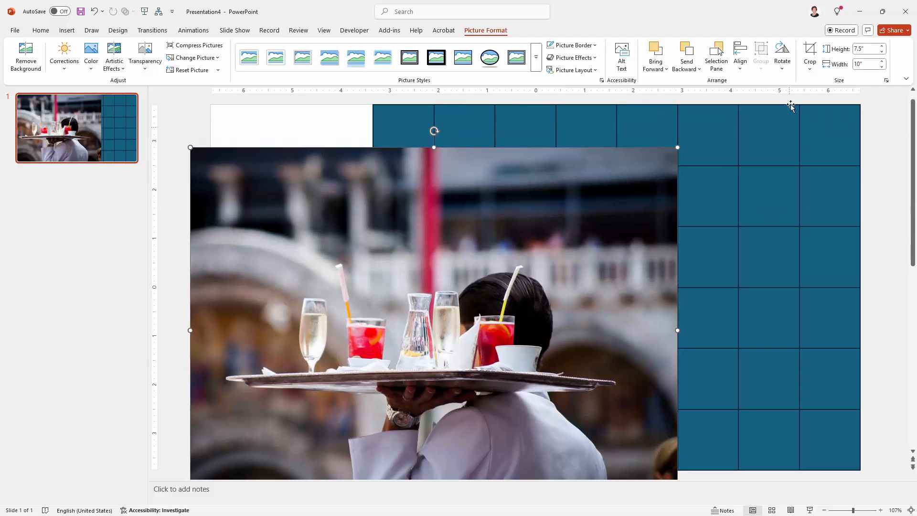
pyautogui.moveTo(624, 267); pyautogui.dragTo(626, 223)
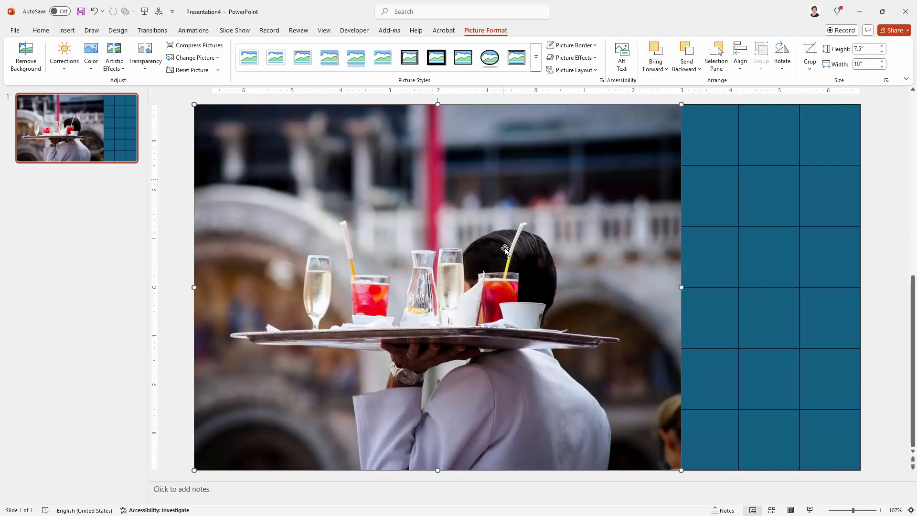
# Step: Cut the waiter photo and apply it as a Clipboard picture fill to the 8×6 tile grid
pyautogui.rightClick(505, 201)
pyautogui.click(542, 223)
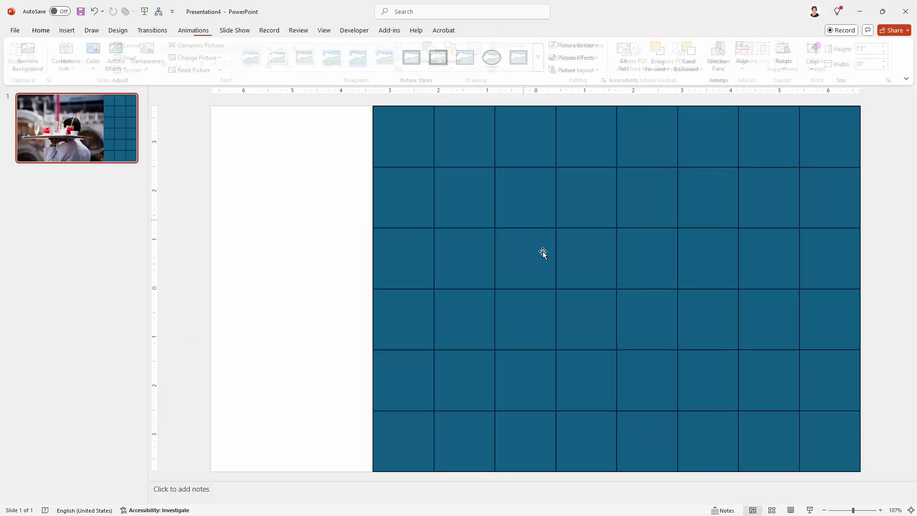
pyautogui.click(509, 291)
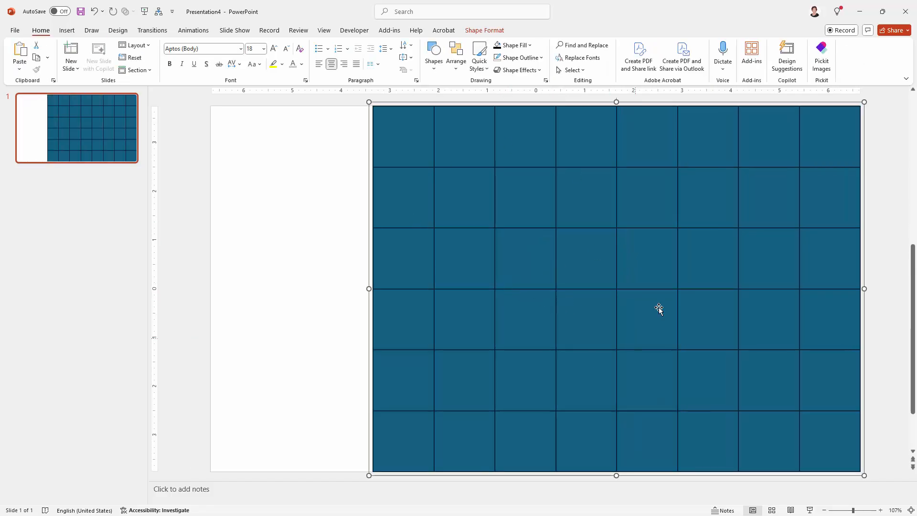
pyautogui.rightClick(572, 243)
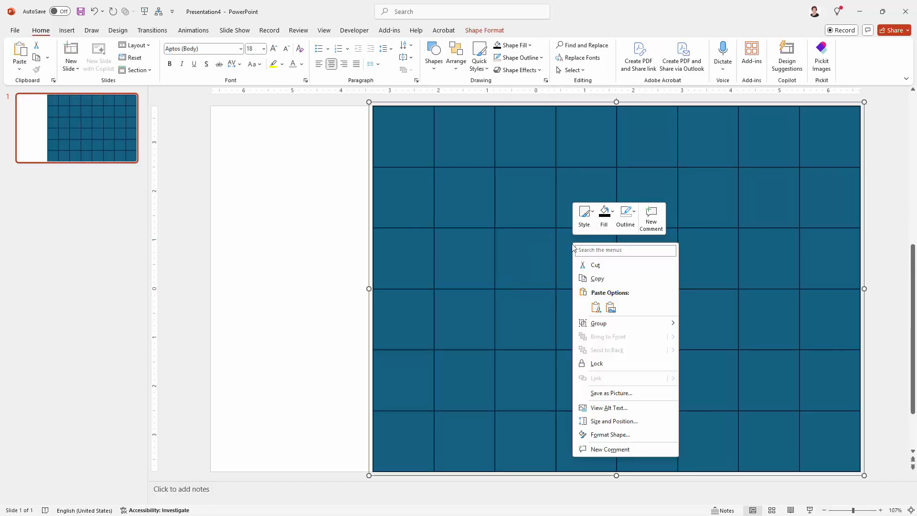
pyautogui.click(615, 436)
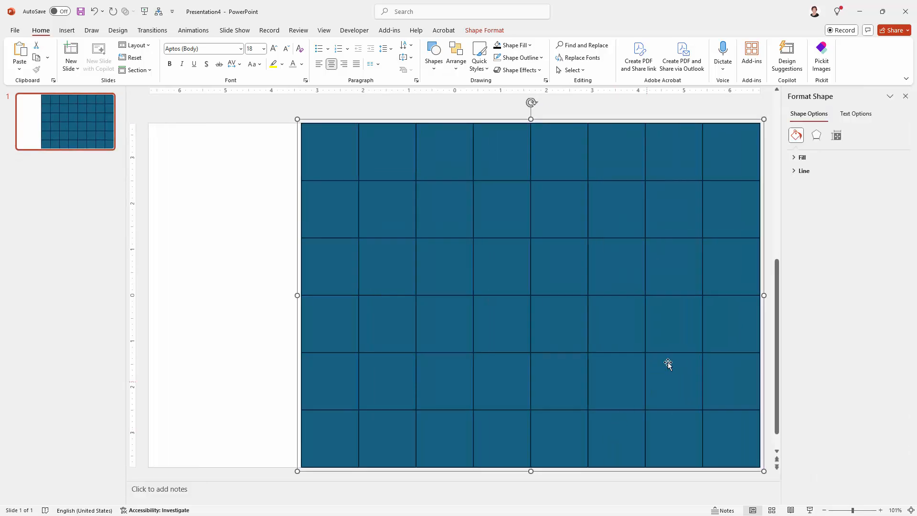
pyautogui.click(793, 160)
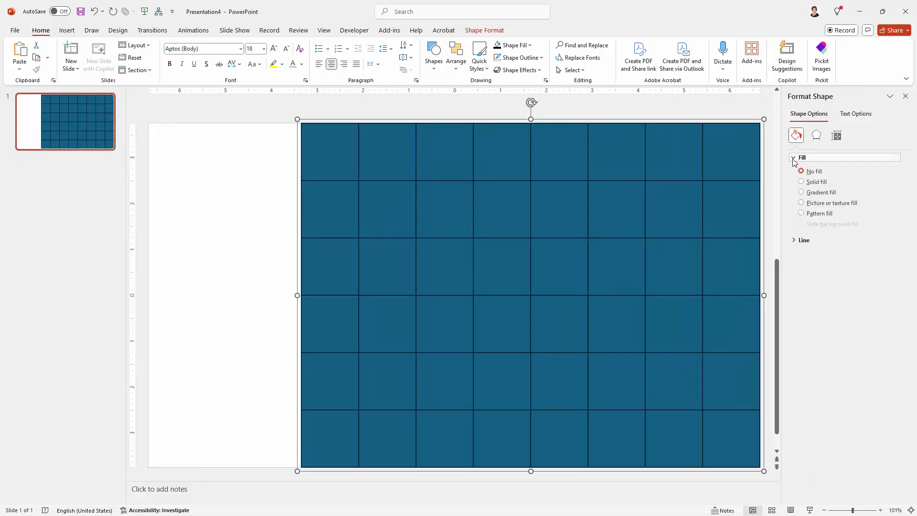
pyautogui.click(801, 204)
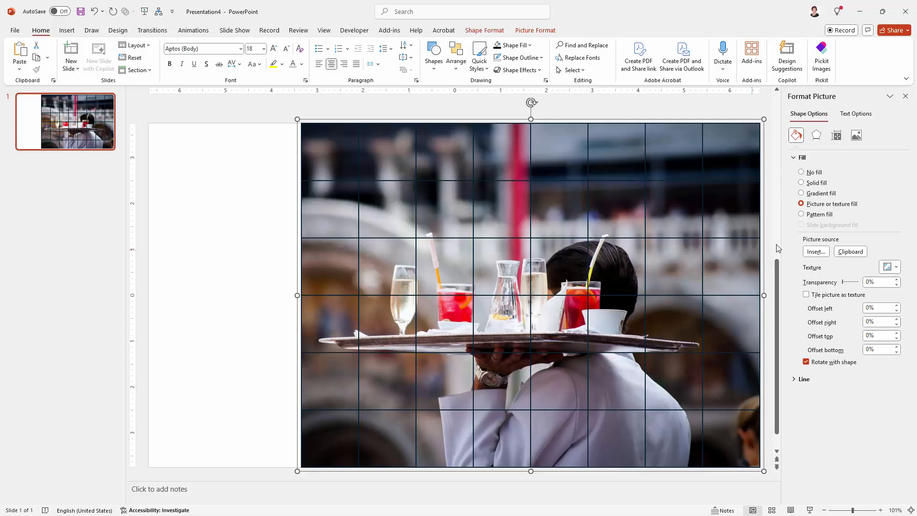
pyautogui.click(844, 252)
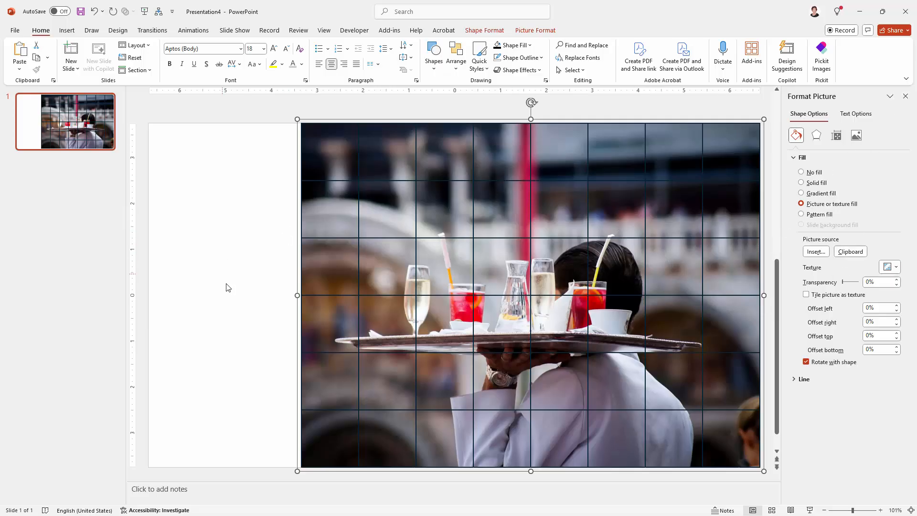
pyautogui.click(904, 97)
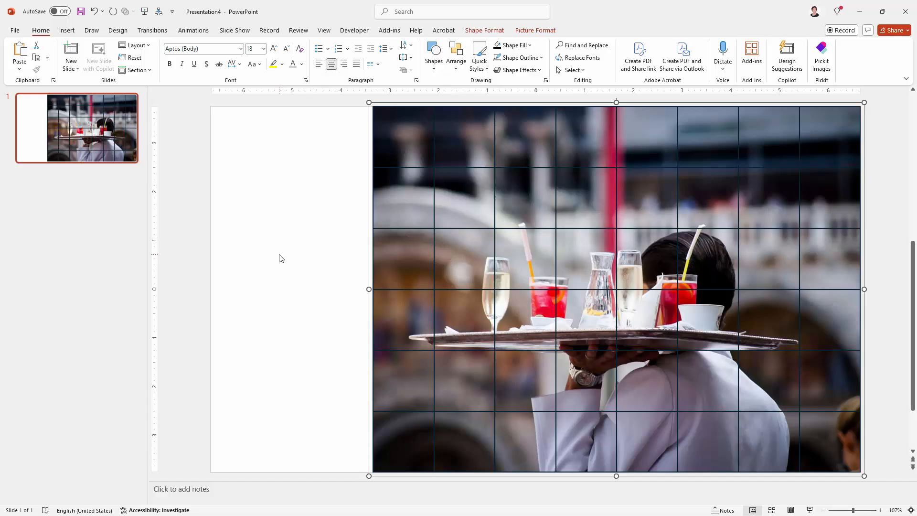
# Step: Set the slide background colour to Black, Text 1, Lighter 5%
pyautogui.click(281, 186)
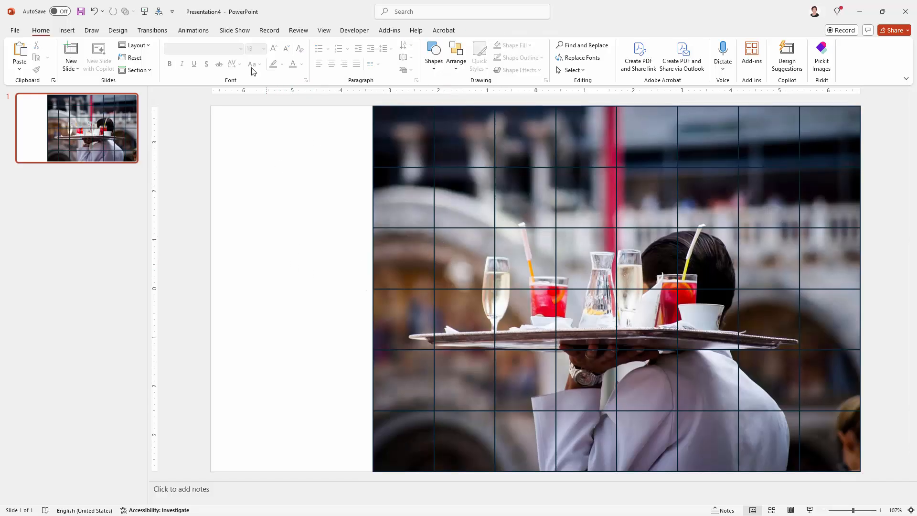
pyautogui.click(118, 31)
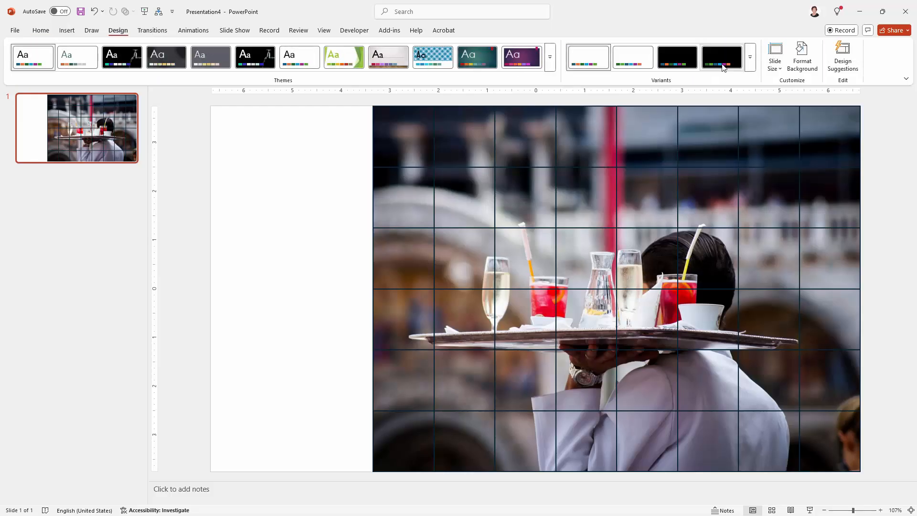
pyautogui.click(802, 61)
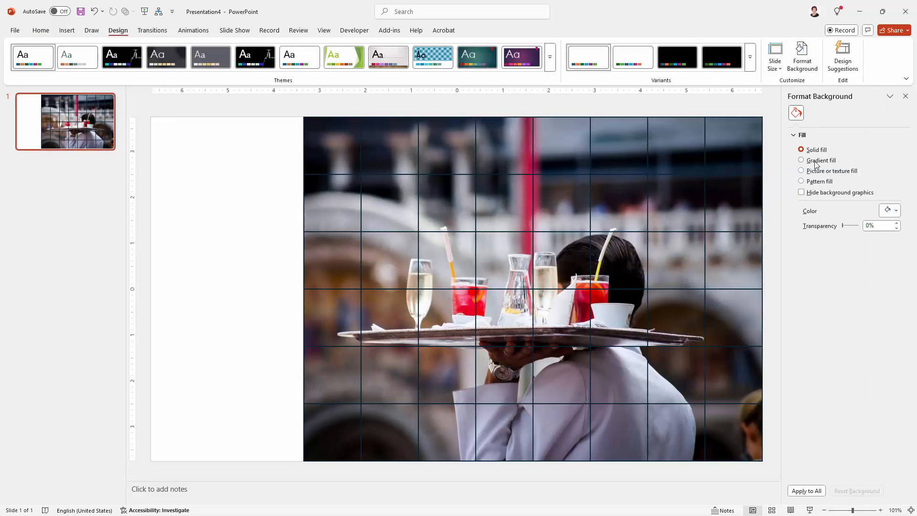
pyautogui.click(889, 210)
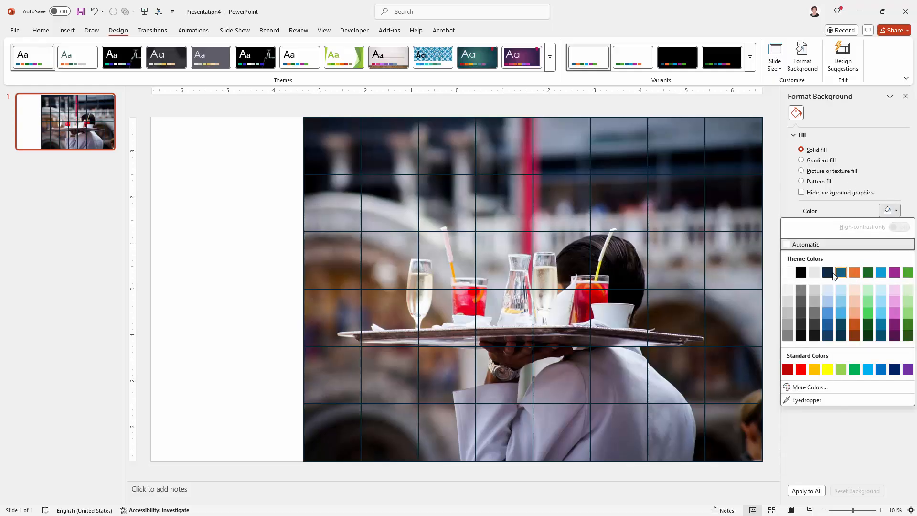
pyautogui.click(801, 336)
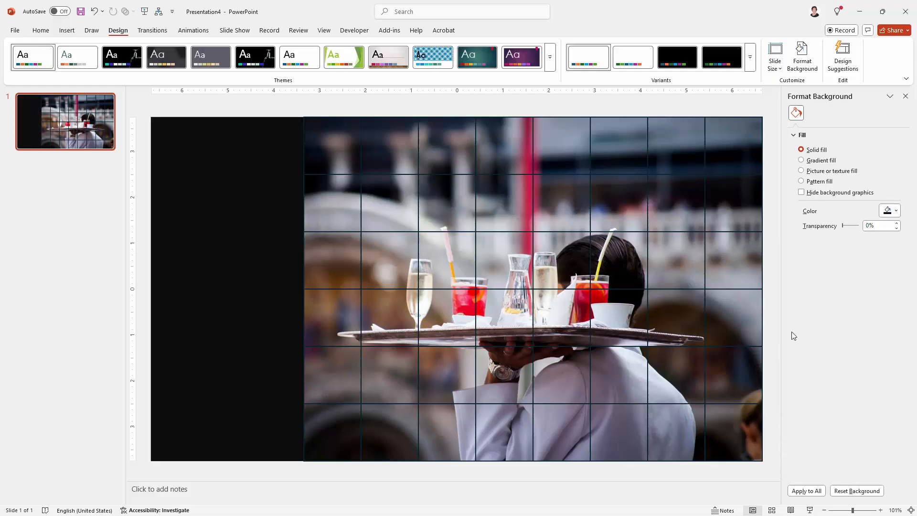
pyautogui.click(509, 173)
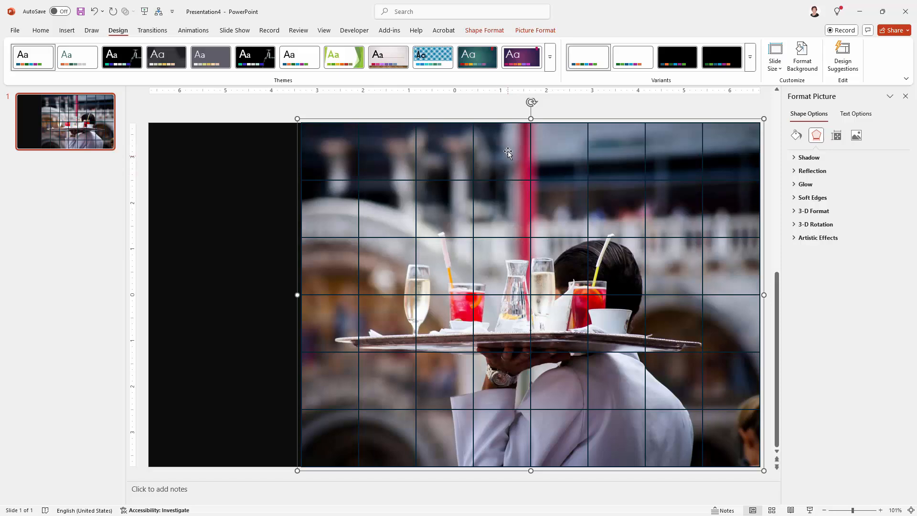
# Step: Leave the grid's Shape Outline colour unchanged, close the Format Picture pane, and deselect the grid
pyautogui.click(473, 30)
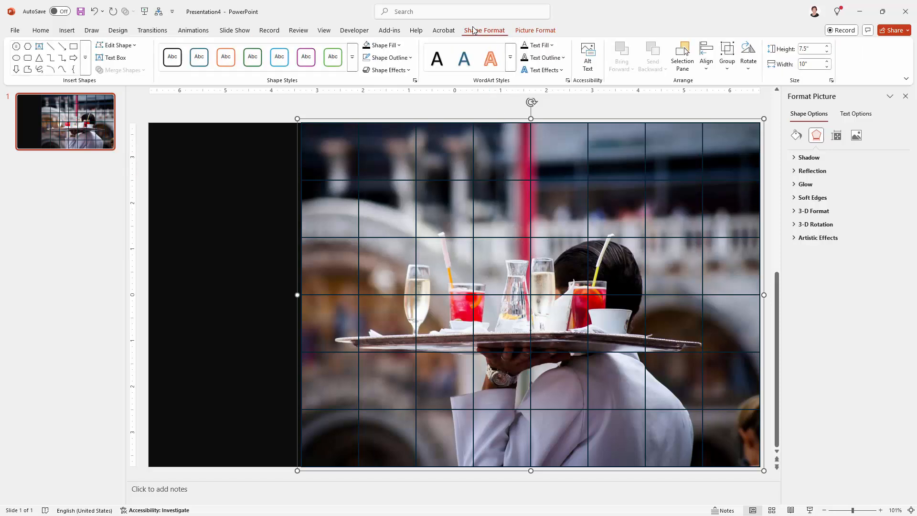
pyautogui.click(401, 57)
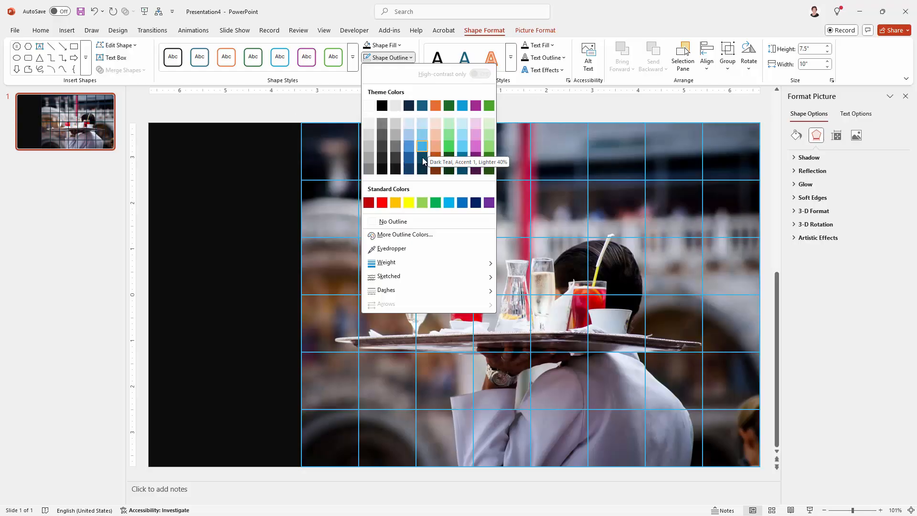
pyautogui.click(309, 110)
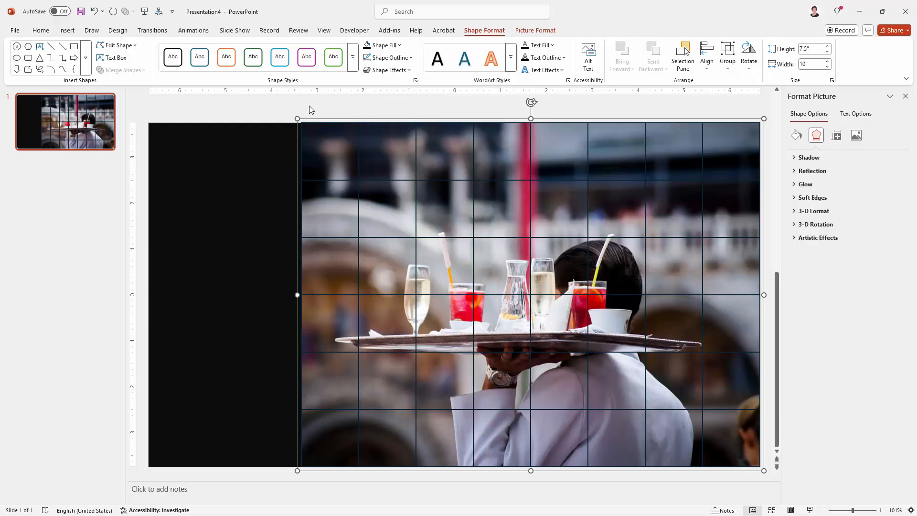
pyautogui.click(905, 96)
pyautogui.click(277, 271)
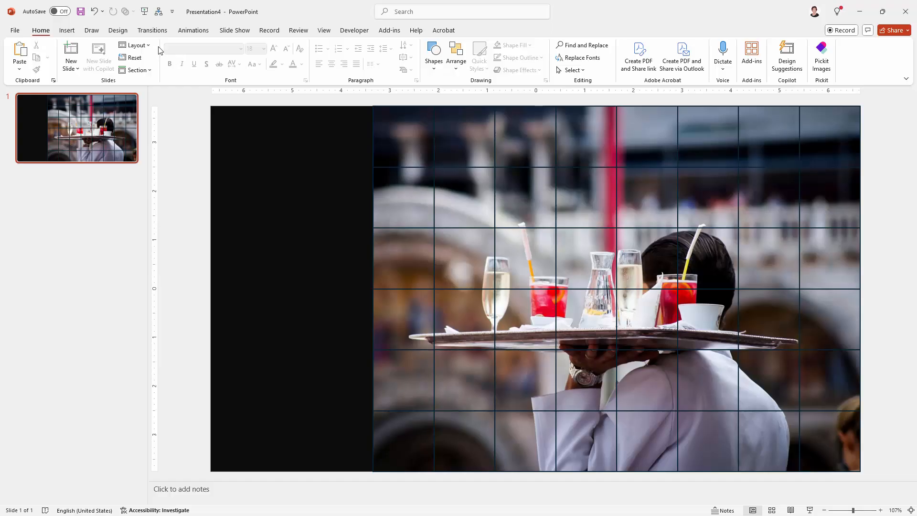
# Step: Add a white text box reading 'HOSPITALITY' on the black left side and select its text
pyautogui.click(66, 32)
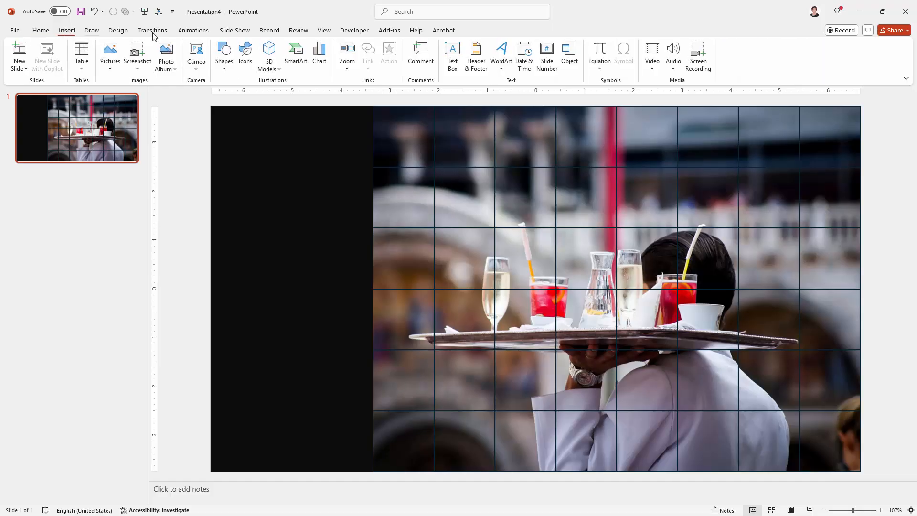
pyautogui.click(452, 57)
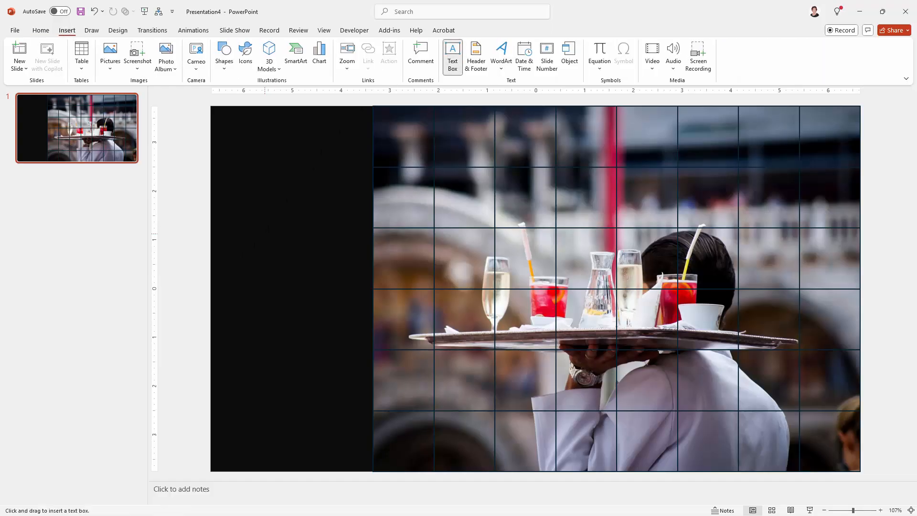
pyautogui.moveTo(373, 259); pyautogui.dragTo(405, 335)
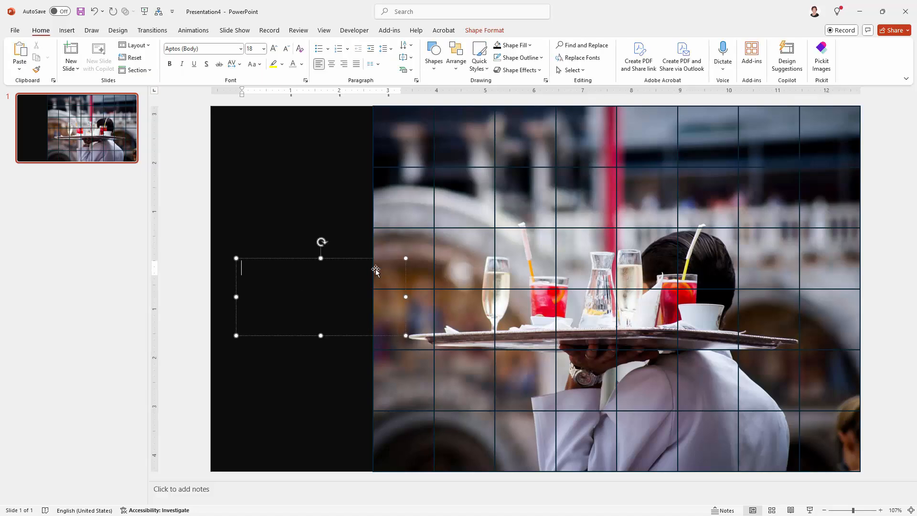
pyautogui.click(302, 64)
pyautogui.click(294, 130)
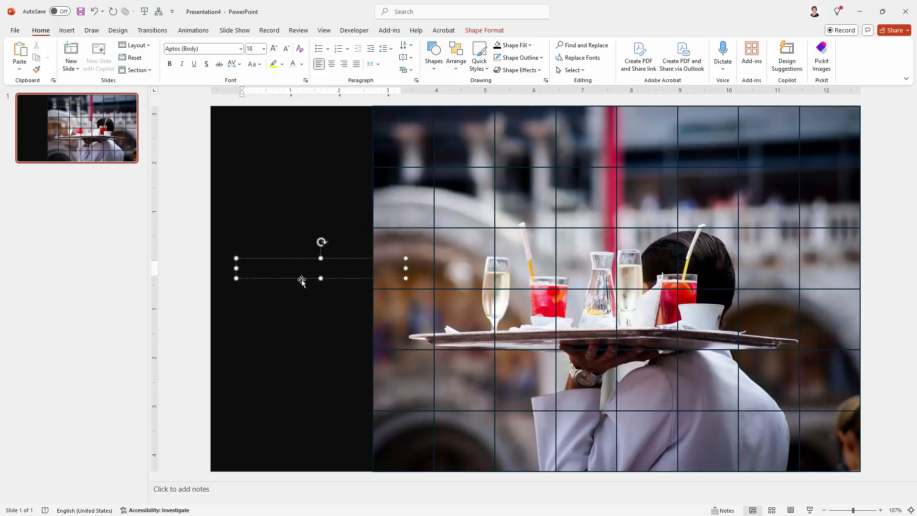
pyautogui.write('HOSPITALITY')
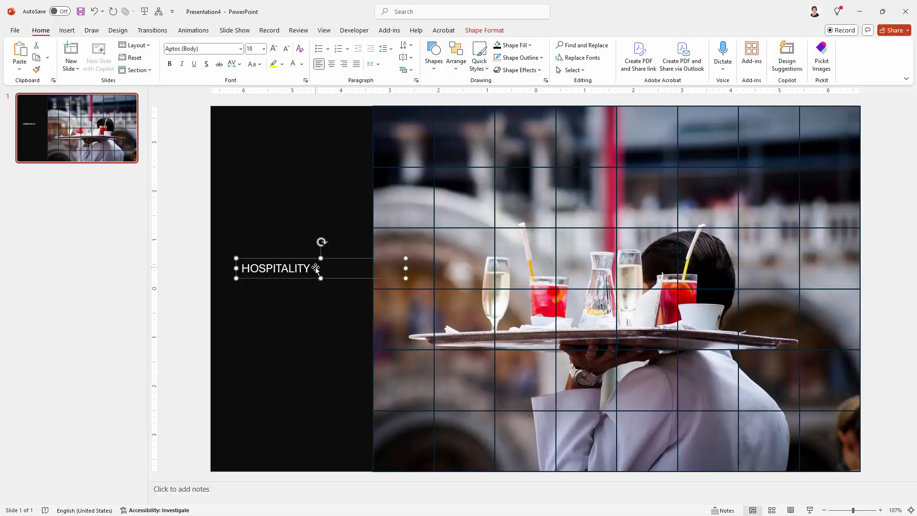
pyautogui.hotkey('ctrl', 'a')
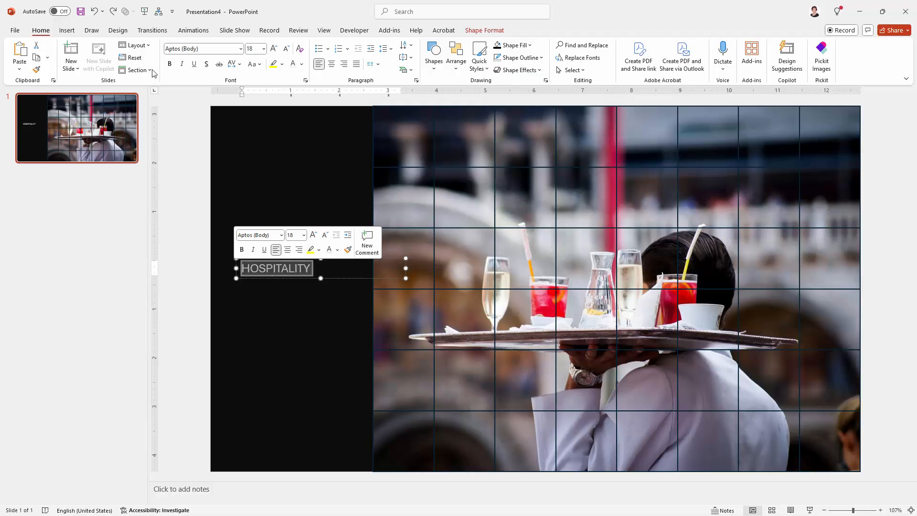